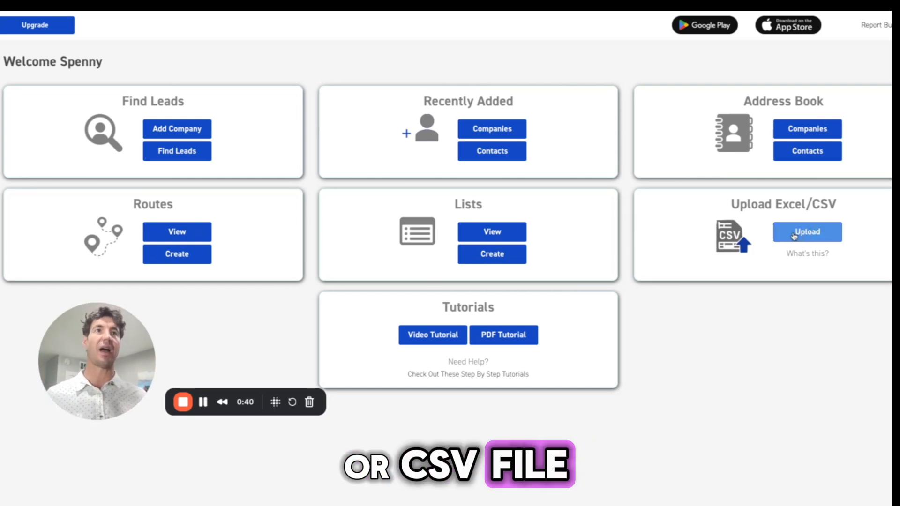
# Start an Excel/CSV company upload with the file TerriTool EDI 3.0 Test.xlsx and continue to field mapping
pyautogui.click(807, 231)
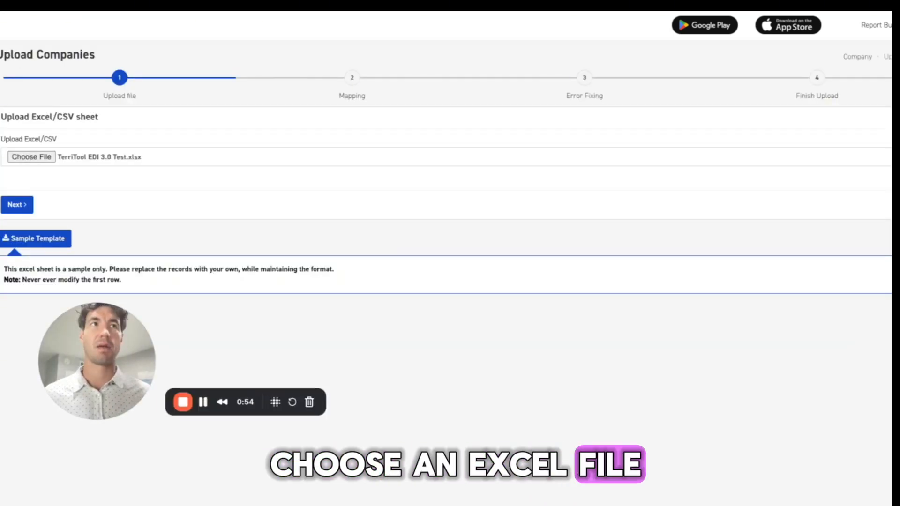
pyautogui.click(16, 205)
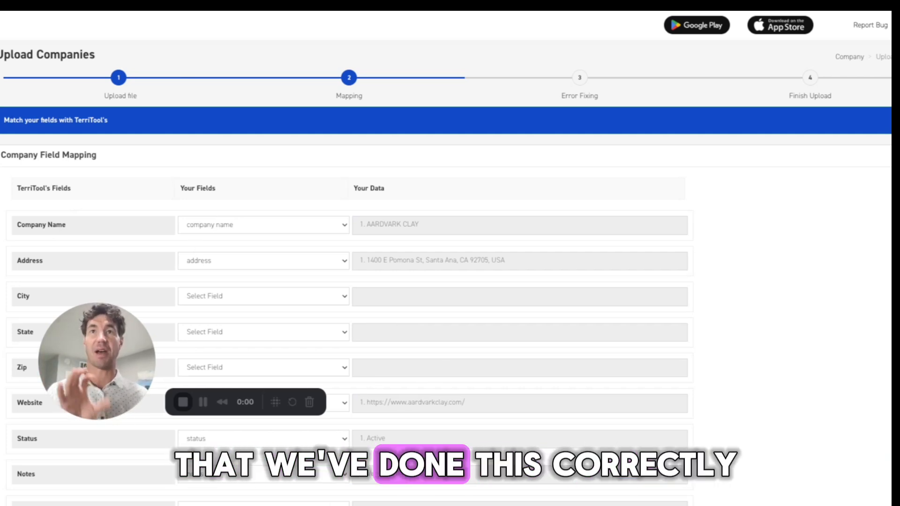
# Map the First Name 1 field to the contact name 1 column
pyautogui.scroll(-1, 239, 283)
pyautogui.scroll(-2, 239, 283)
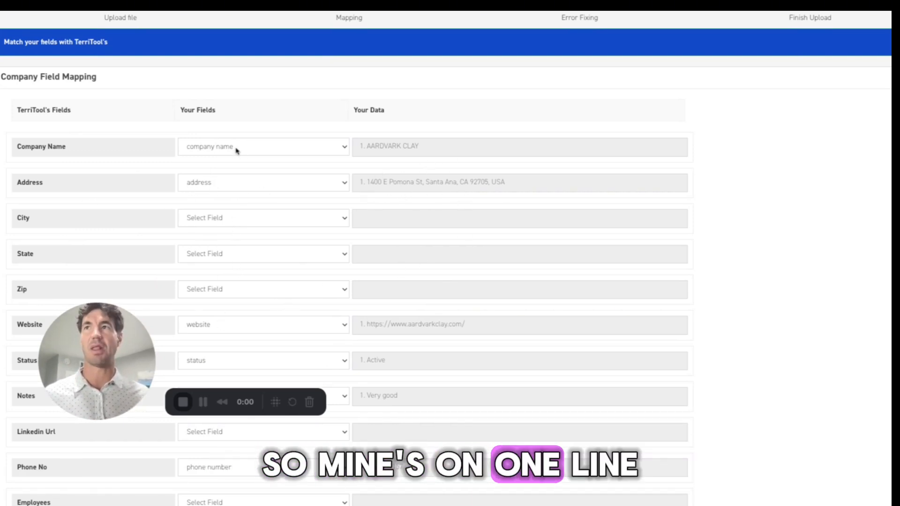
pyautogui.scroll(-3, 309, 317)
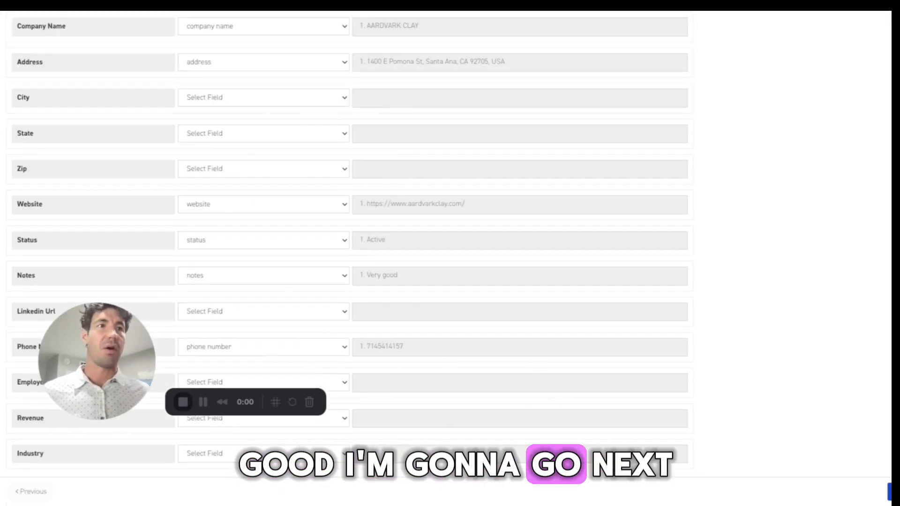
pyautogui.scroll(15, 627, 313)
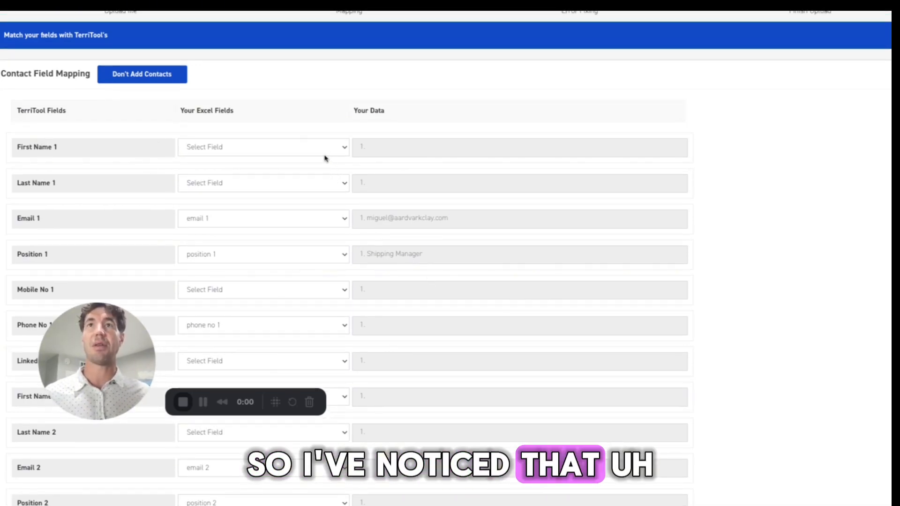
pyautogui.click(297, 154)
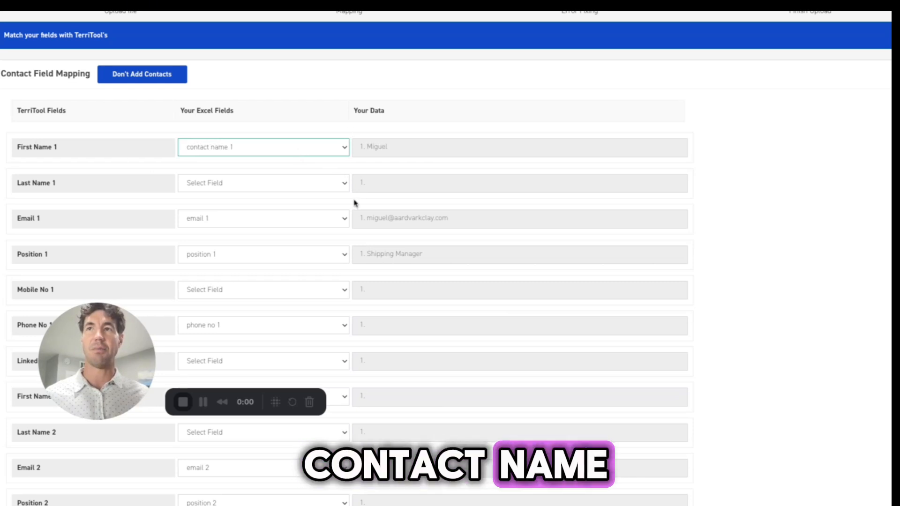
# Map the First Name 2 field to the contact name 2 column
pyautogui.scroll(-5, 354, 202)
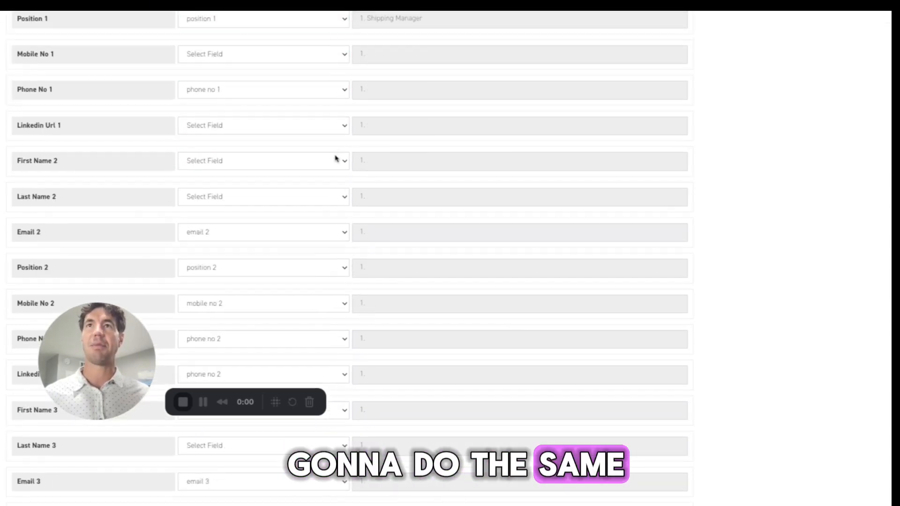
pyautogui.click(334, 161)
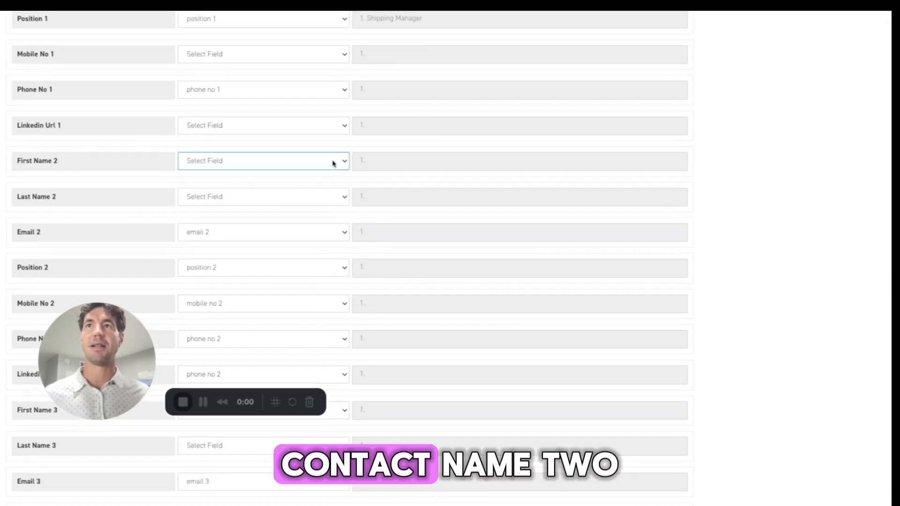
pyautogui.click(309, 299)
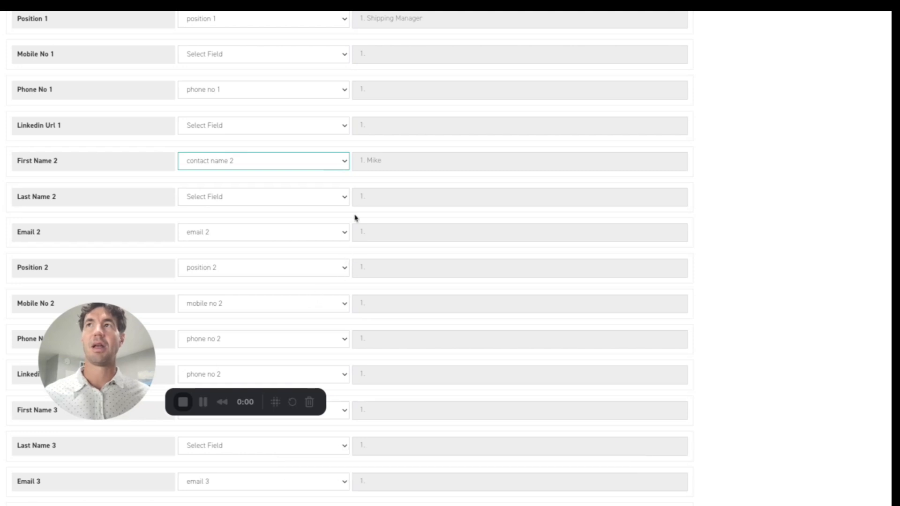
# Map Phone No 1 to the phone number column and finish the upload
pyautogui.click(332, 90)
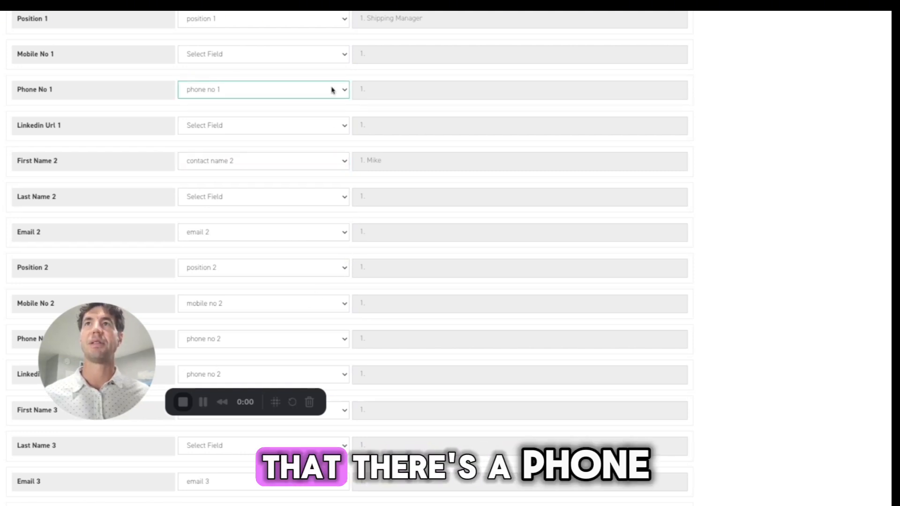
pyautogui.click(291, 87)
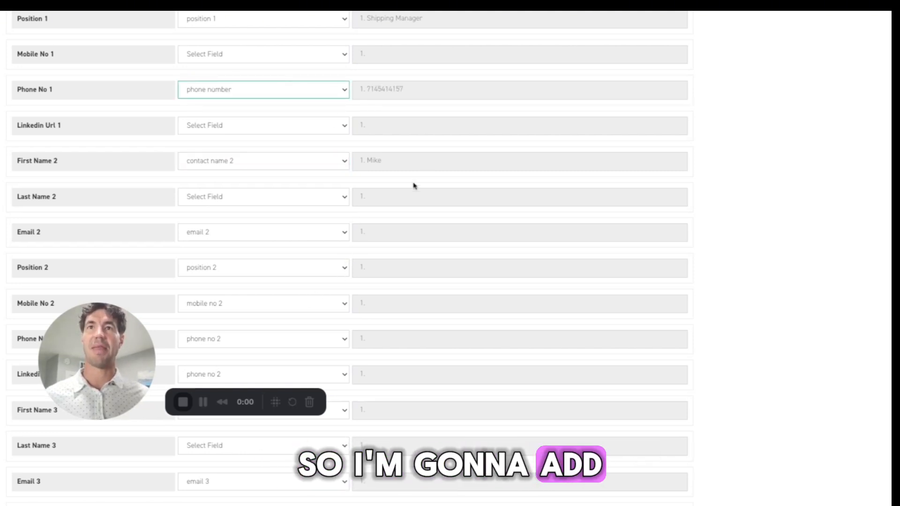
pyautogui.scroll(-4, 377, 271)
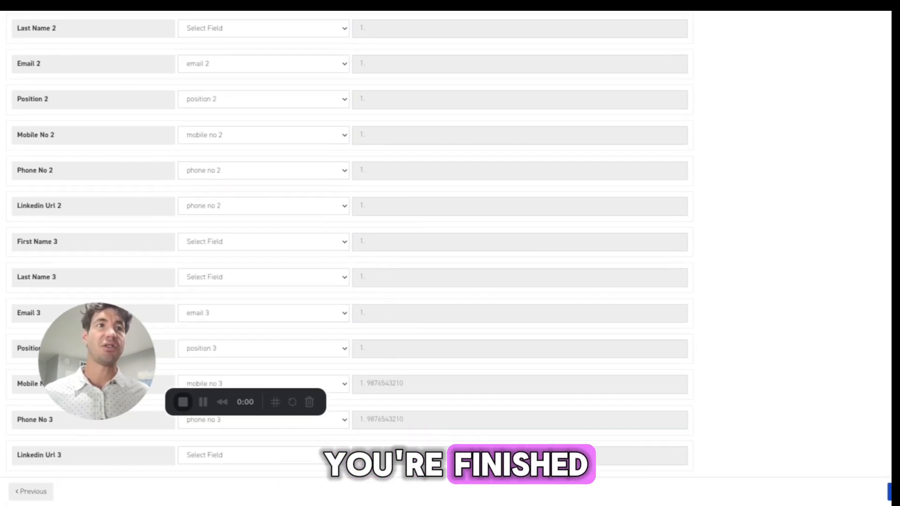
pyautogui.click(889, 491)
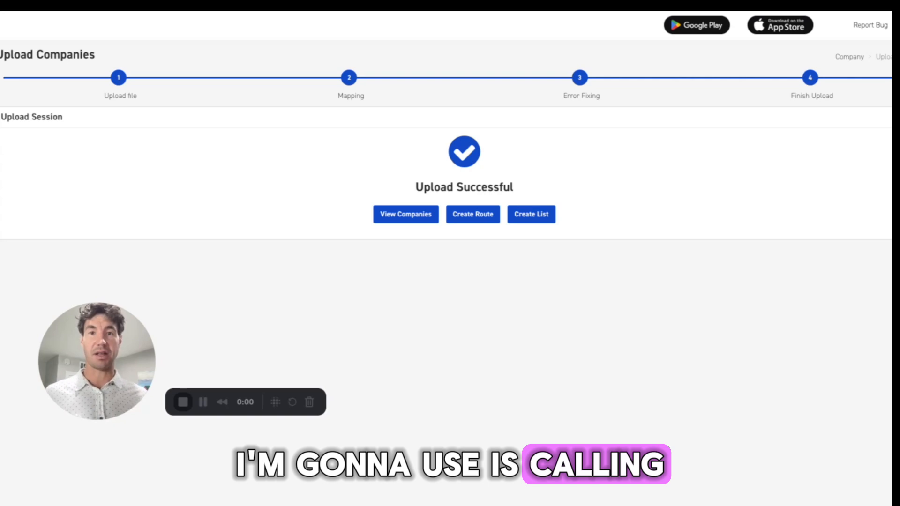
# Create a new list named Lake Forest from the uploaded companies
pyautogui.click(528, 218)
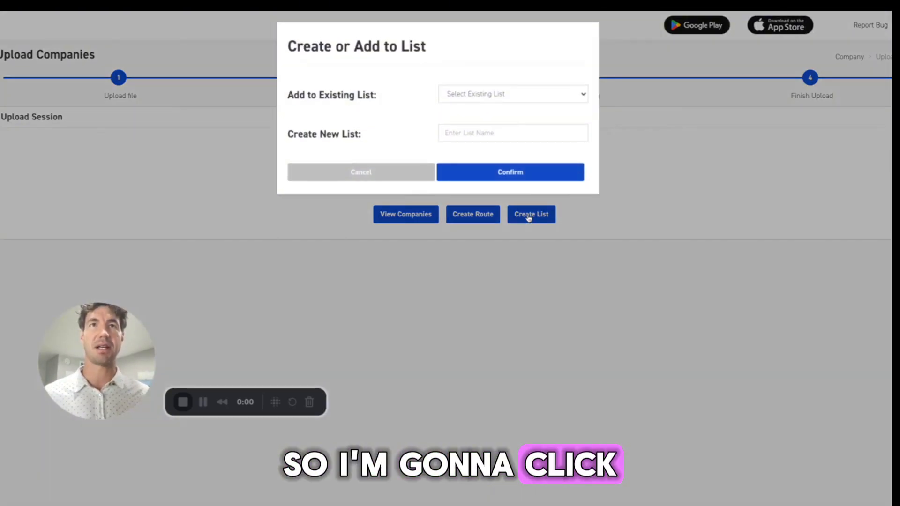
pyautogui.click(493, 137)
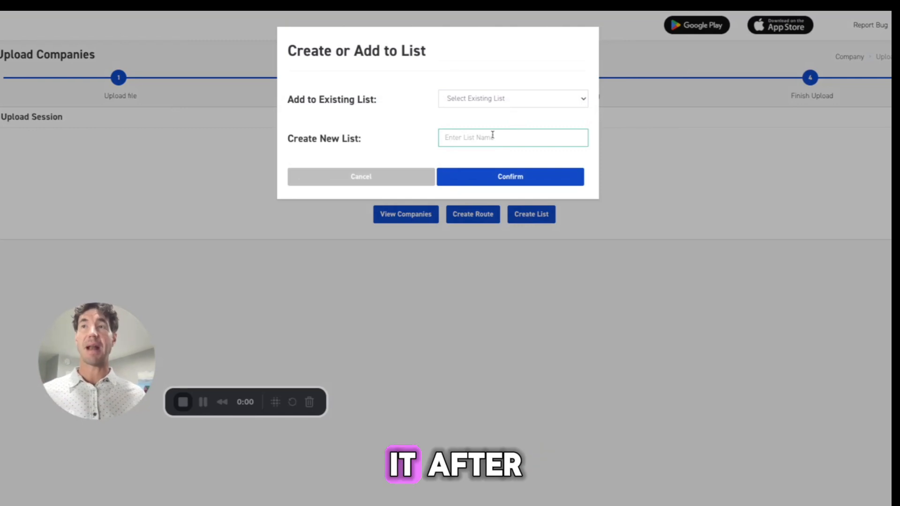
pyautogui.write('Lake ')
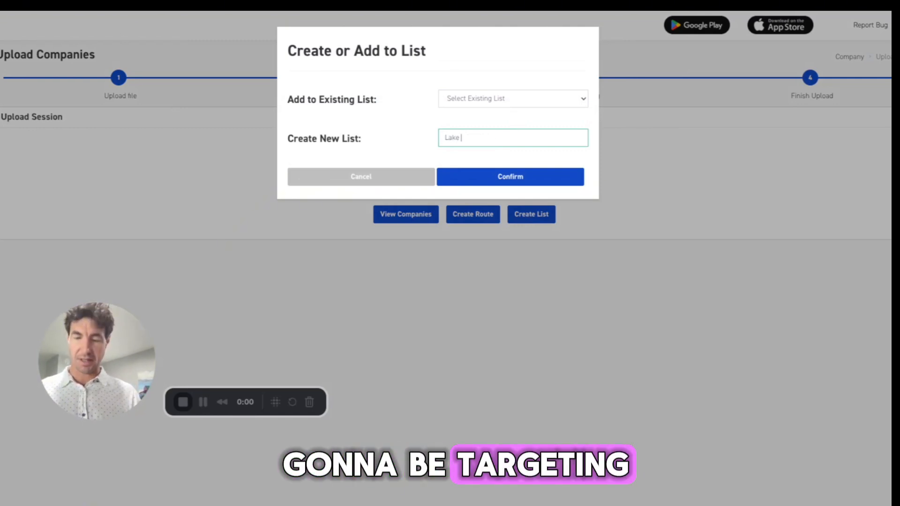
pyautogui.write('Forest')
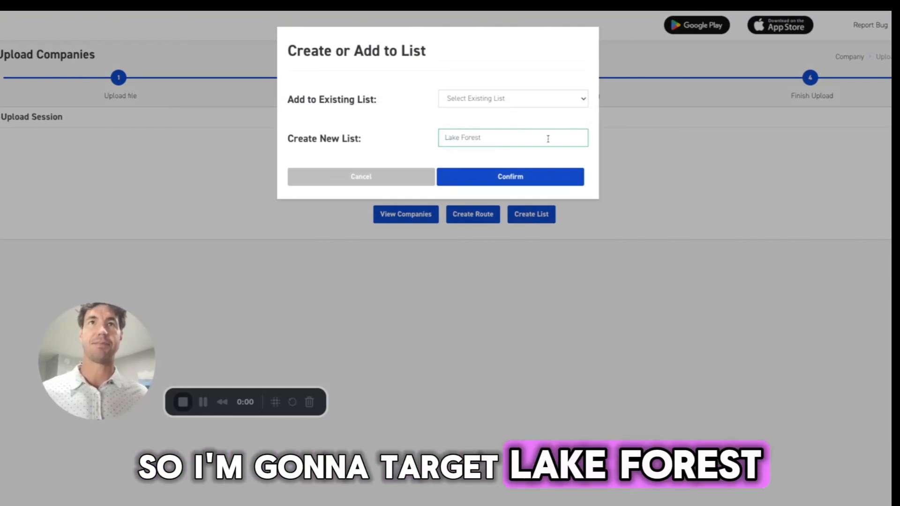
pyautogui.click(524, 176)
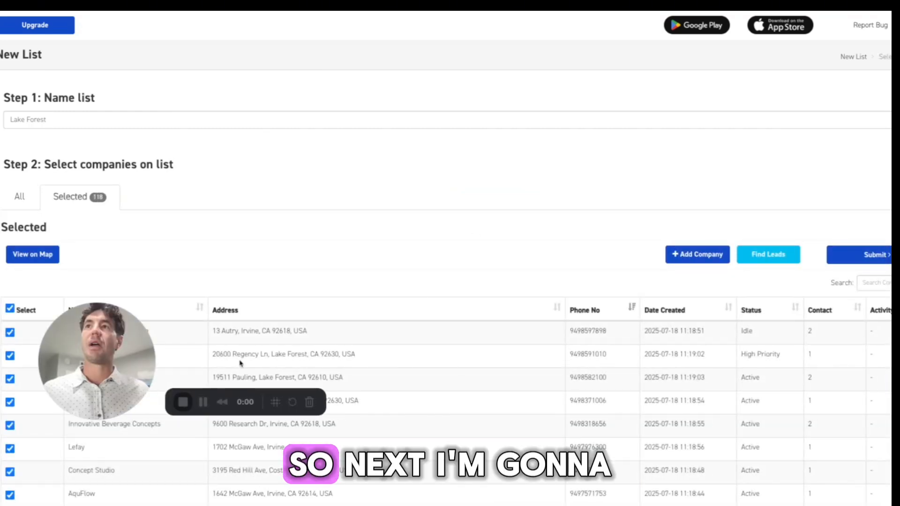
# Lasso the companies around Lake Forest on the map to select them for the list
pyautogui.click(32, 255)
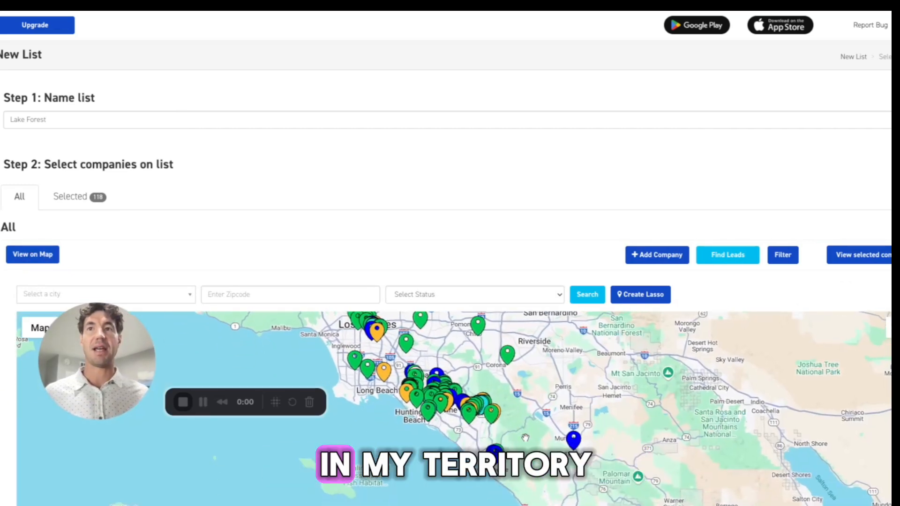
pyautogui.scroll(2, 481, 390)
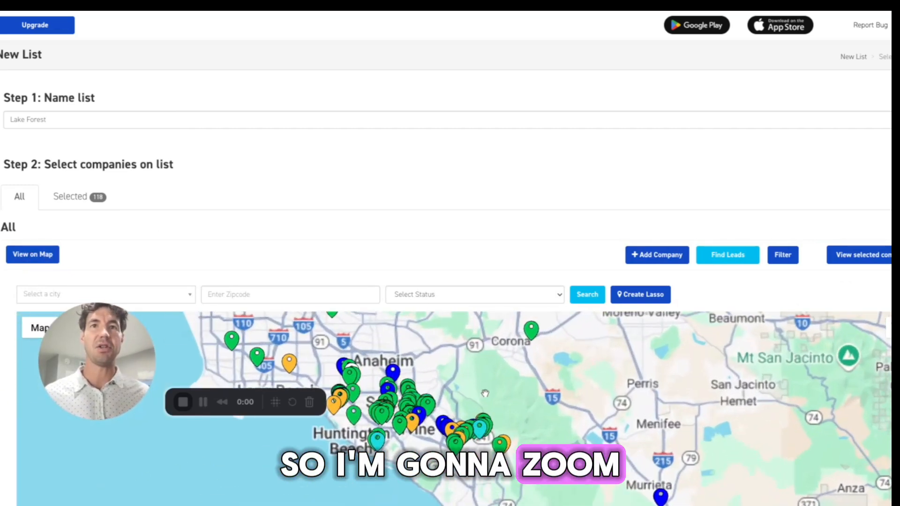
pyautogui.doubleClick(498, 352)
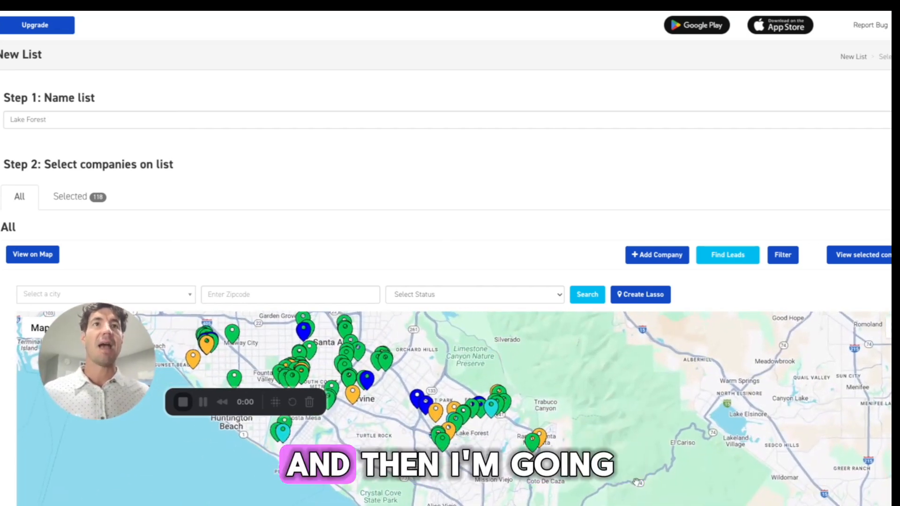
pyautogui.click(640, 299)
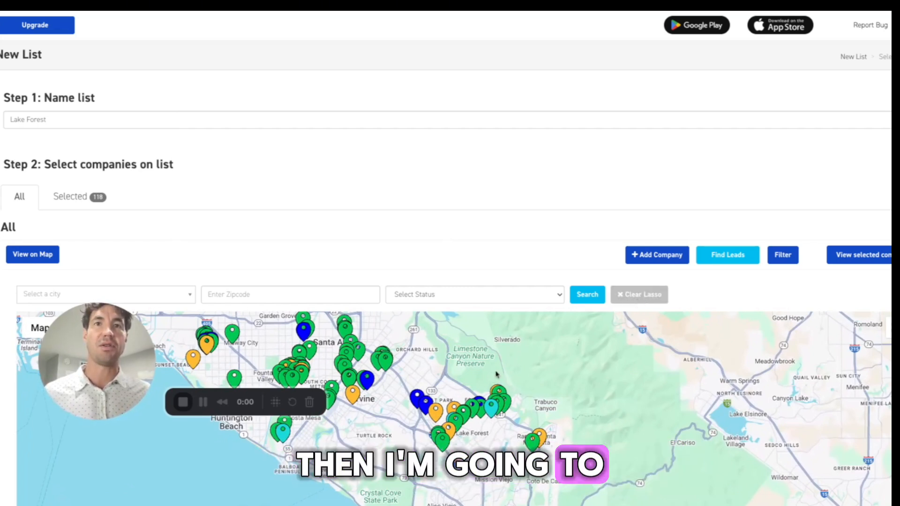
pyautogui.moveTo(490, 366); pyautogui.dragTo(416, 378)
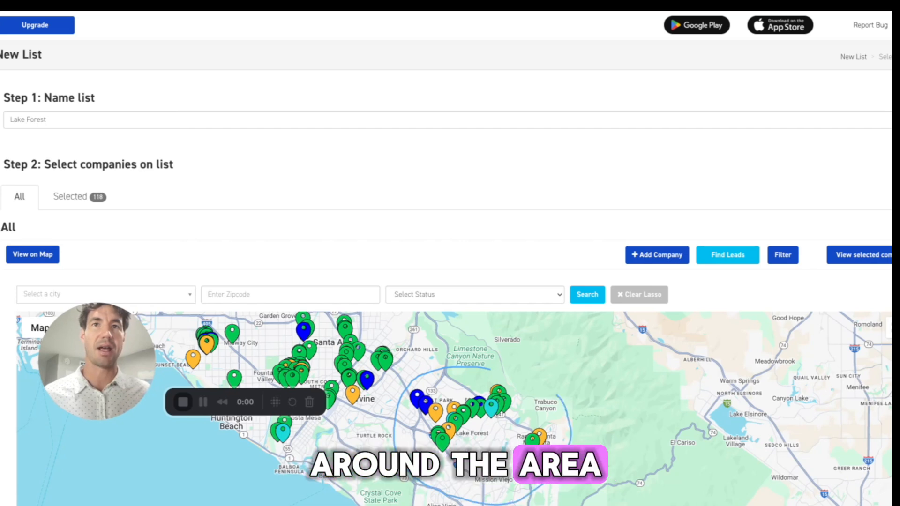
pyautogui.moveTo(493, 369); pyautogui.dragTo(490, 369)
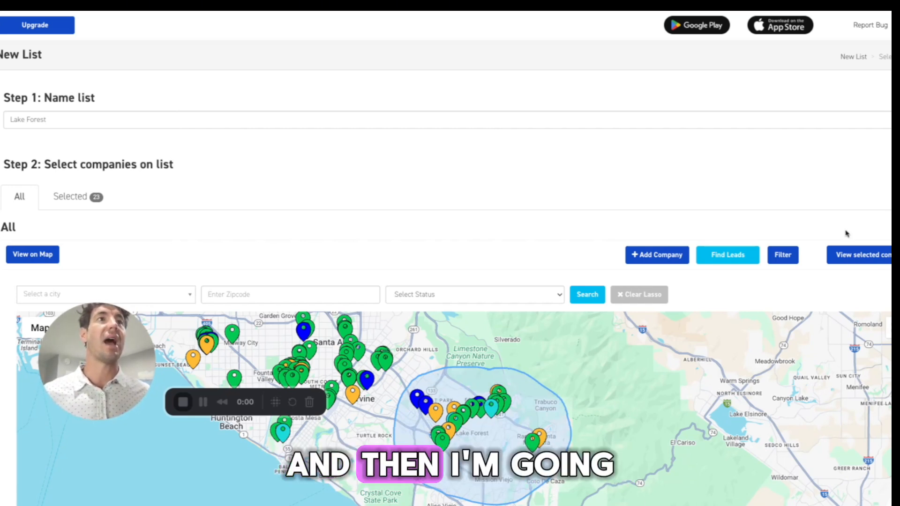
# Submit the list of selected companies and open the Lake Forest list
pyautogui.click(865, 261)
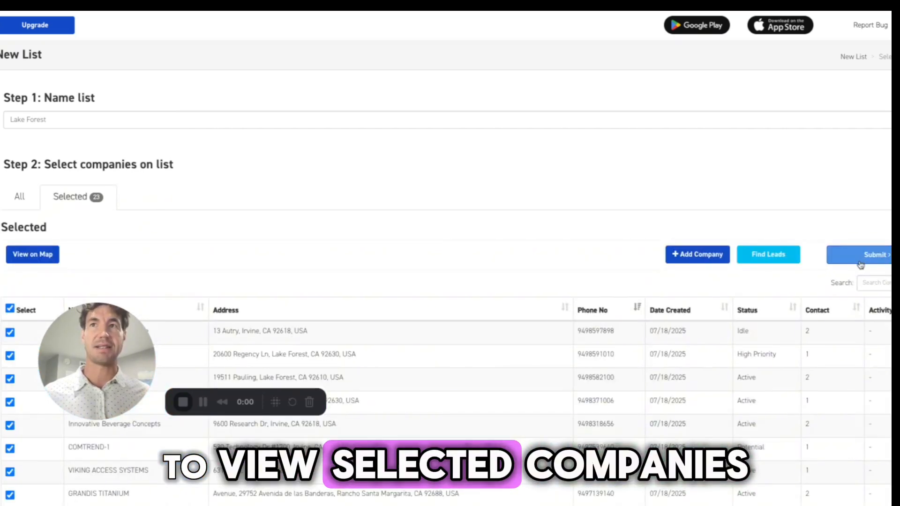
pyautogui.click(860, 262)
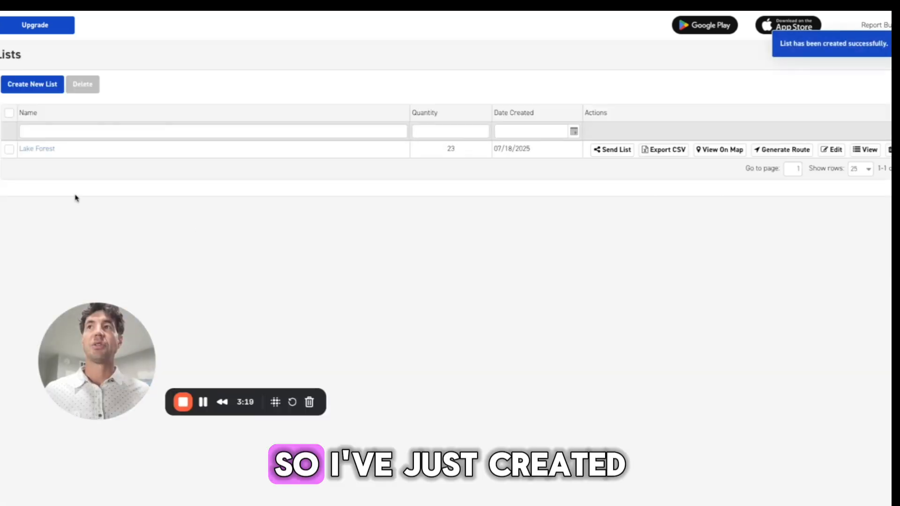
pyautogui.click(48, 151)
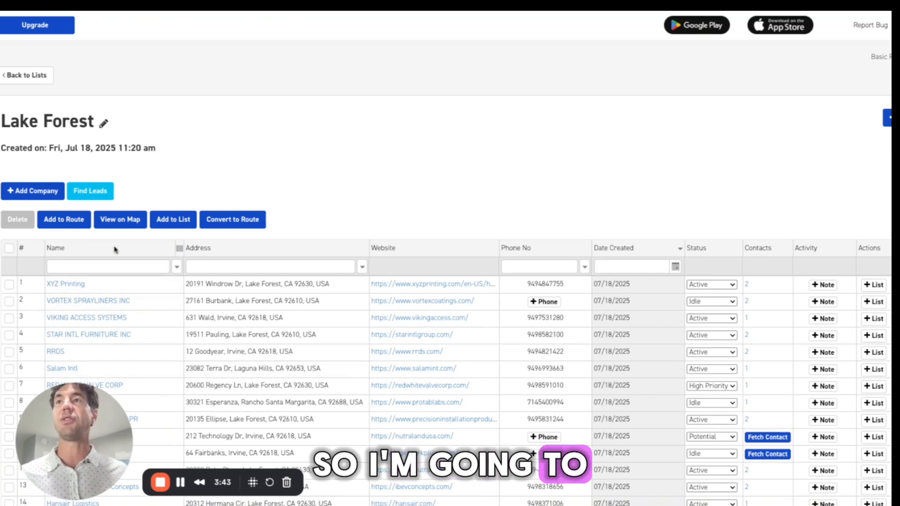
# Open Find Leads and set the location to the city Lake Forest (CA)
pyautogui.click(95, 193)
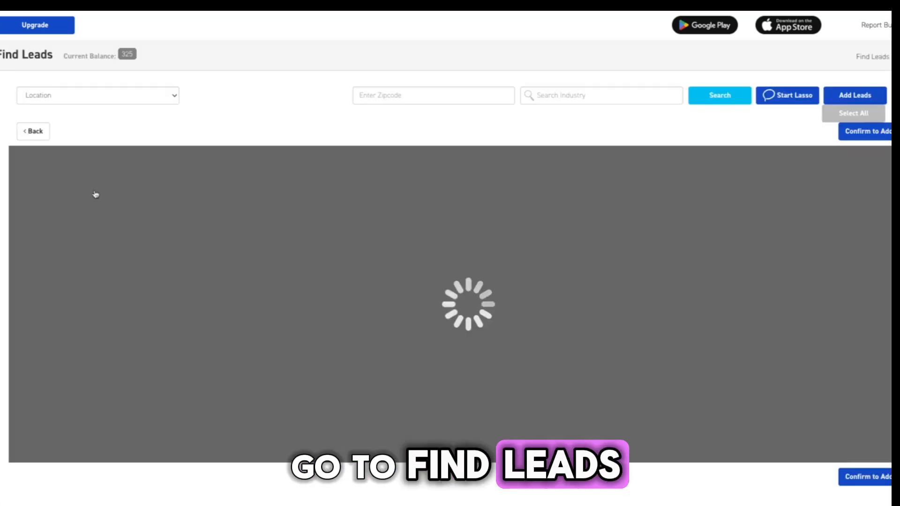
pyautogui.click(172, 97)
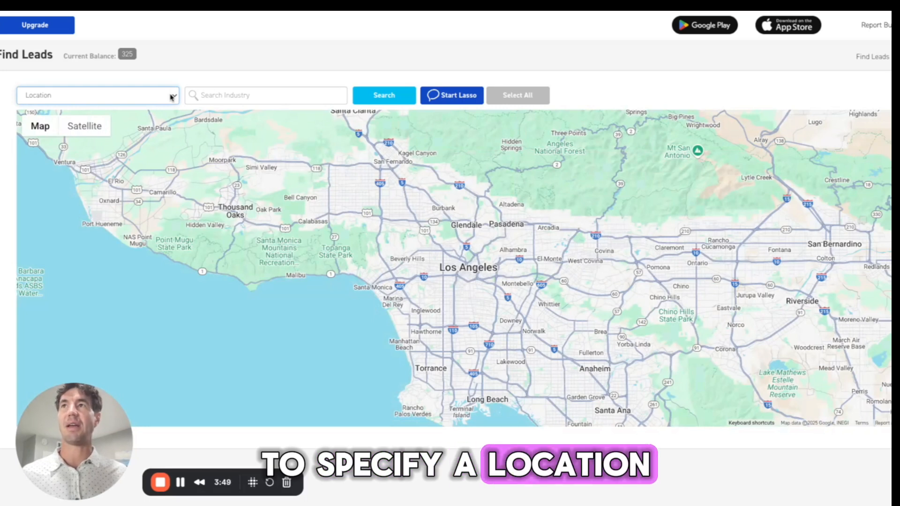
pyautogui.click(159, 116)
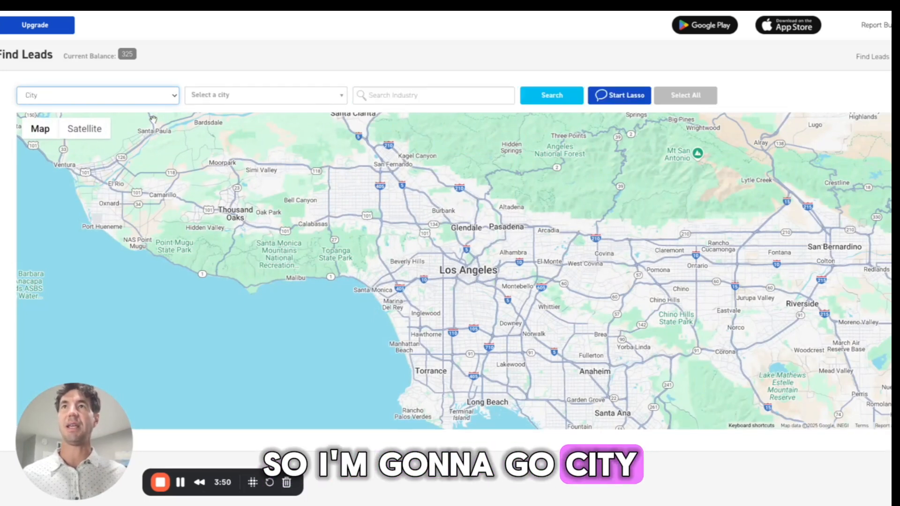
pyautogui.click(221, 100)
pyautogui.write('lake f')
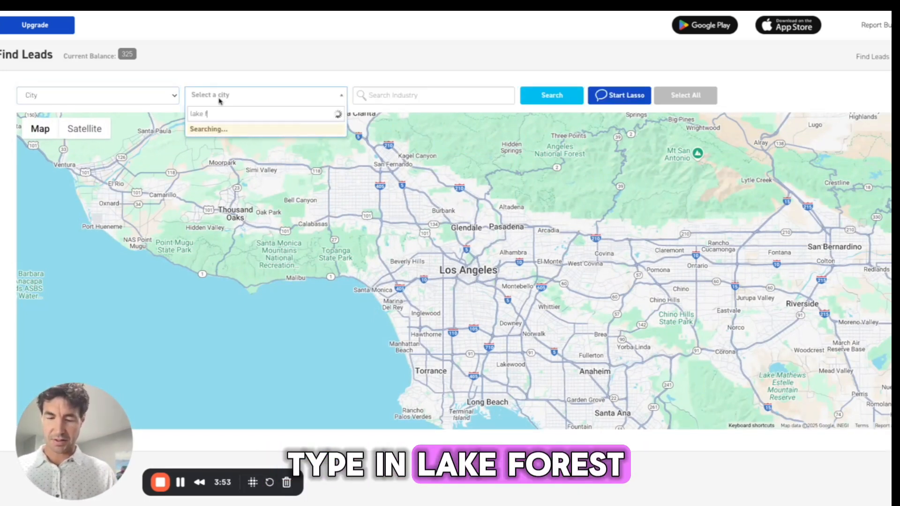
pyautogui.write('orest')
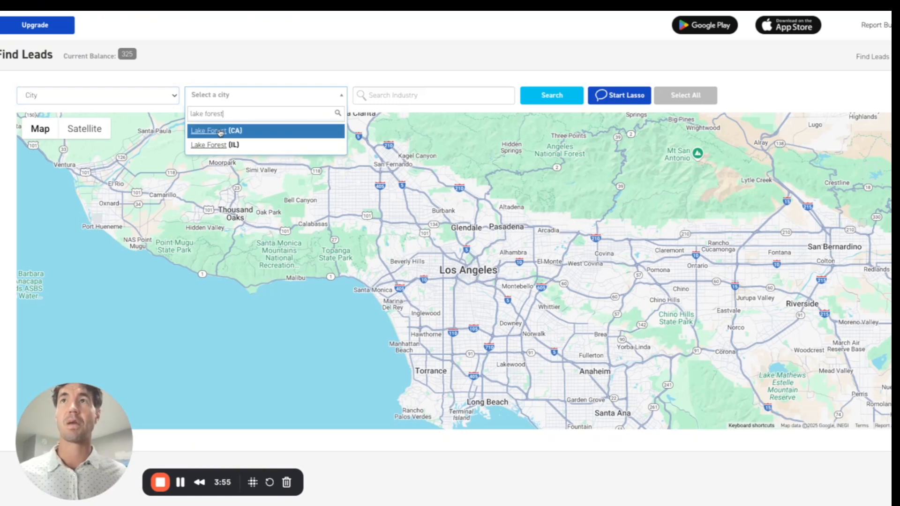
pyautogui.click(222, 133)
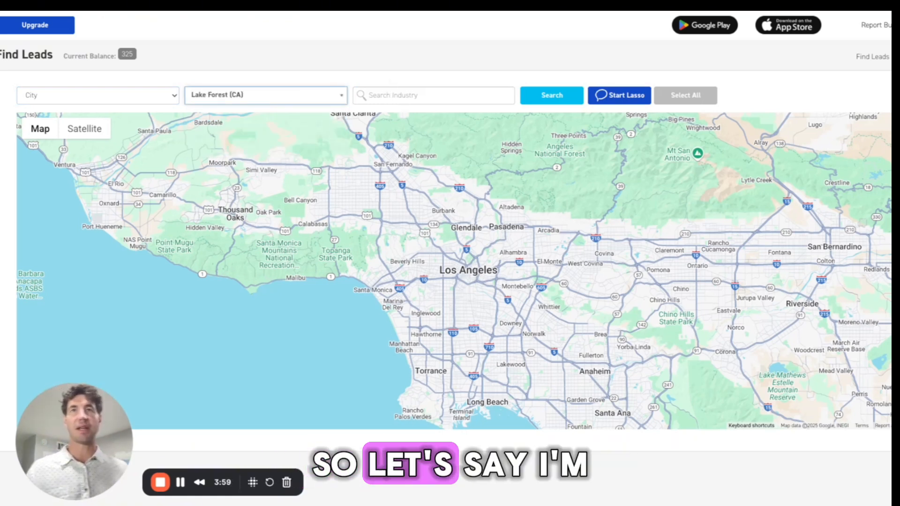
# Search for manufacturing leads in the Lake Forest (CA) area
pyautogui.click(434, 95)
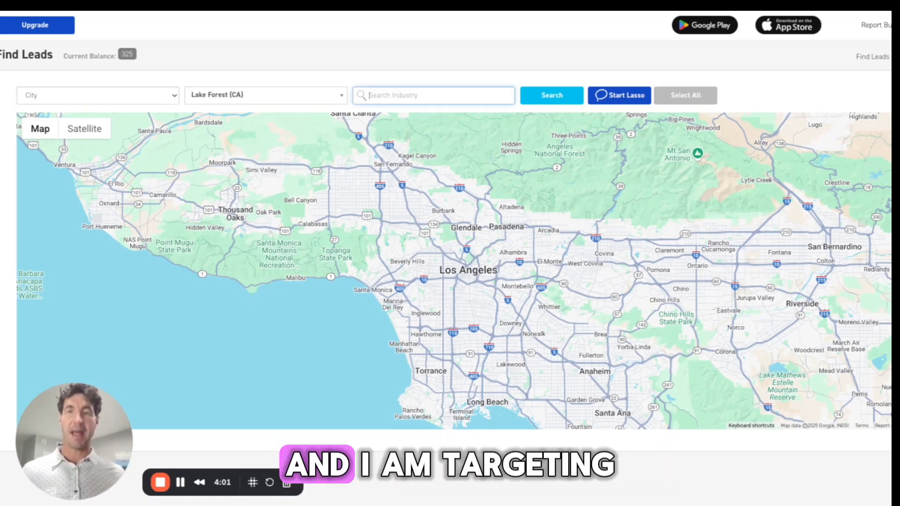
pyautogui.write('manu')
pyautogui.write('fac')
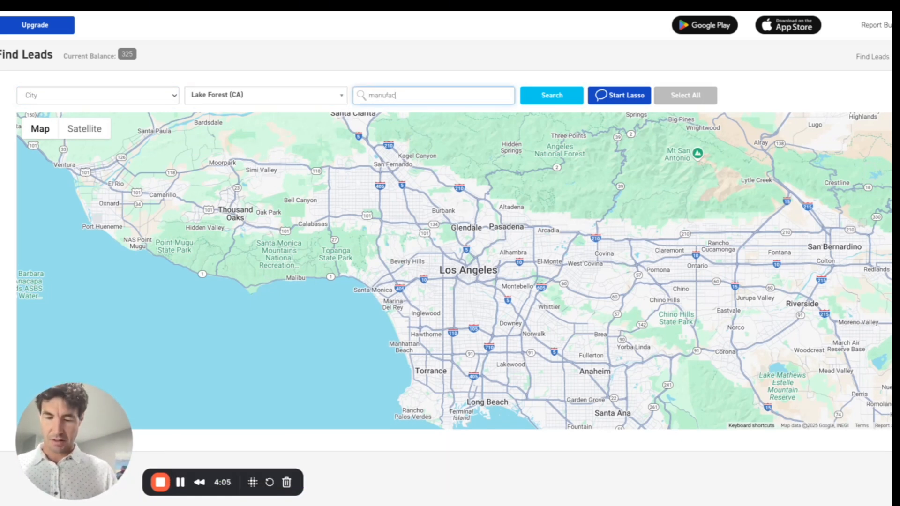
pyautogui.write('vuring')
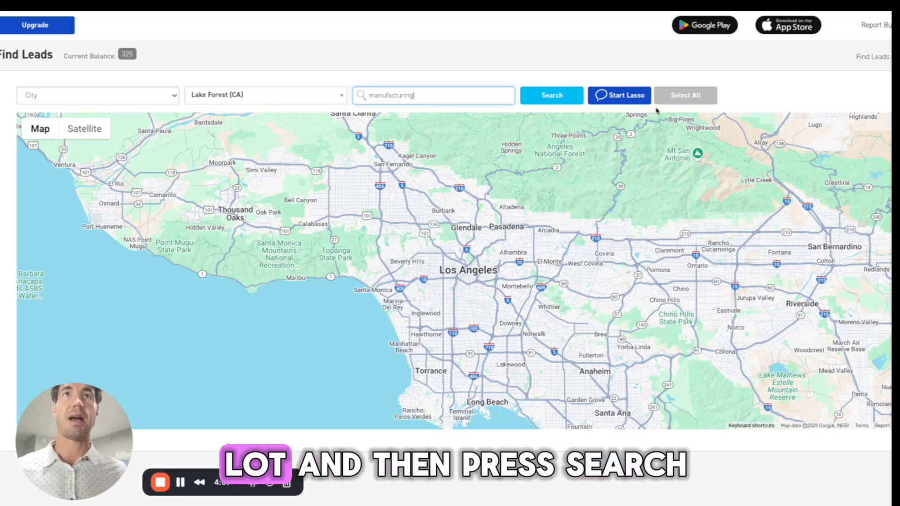
pyautogui.click(570, 95)
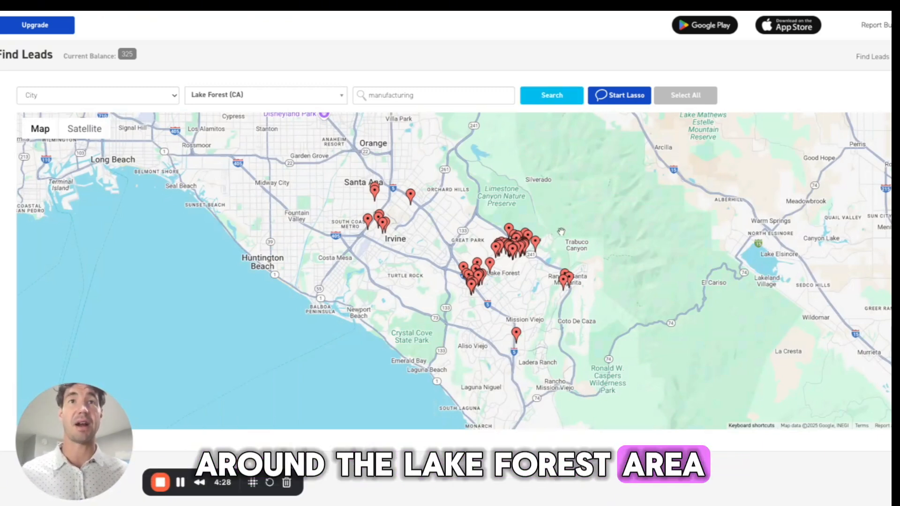
# Lasso the manufacturing results clustered around Lake Forest on the map
pyautogui.moveTo(569, 214); pyautogui.dragTo(561, 231)
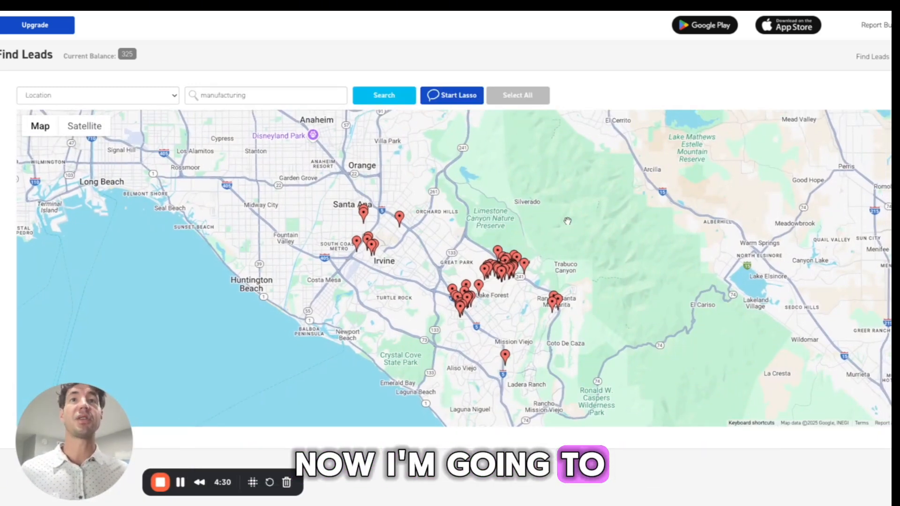
pyautogui.moveTo(530, 164); pyautogui.dragTo(497, 160)
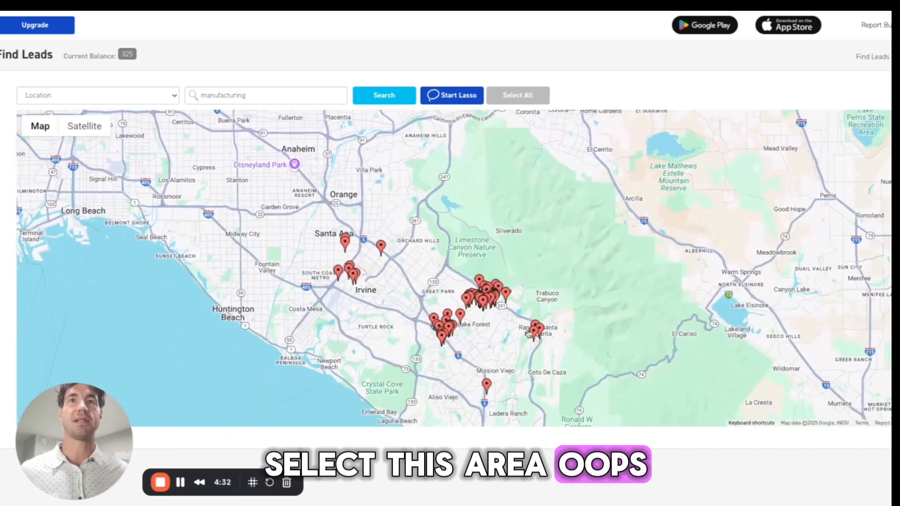
pyautogui.click(450, 95)
pyautogui.moveTo(509, 257)
pyautogui.mouseDown()
pyautogui.moveTo(520, 273)
pyautogui.moveTo(443, 267)
pyautogui.moveTo(400, 328)
pyautogui.mouseUp()
pyautogui.moveTo(480, 375)
pyautogui.mouseDown()
pyautogui.moveTo(531, 356)
pyautogui.moveTo(579, 282)
pyautogui.mouseUp()
pyautogui.moveTo(527, 250); pyautogui.dragTo(520, 253)
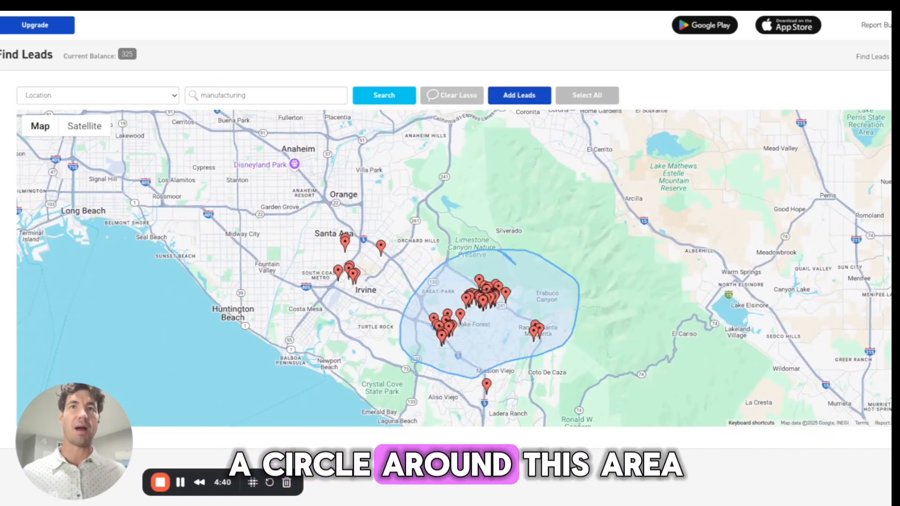
# Add the lassoed leads and confirm adding them to the list
pyautogui.click(520, 96)
pyautogui.click(521, 96)
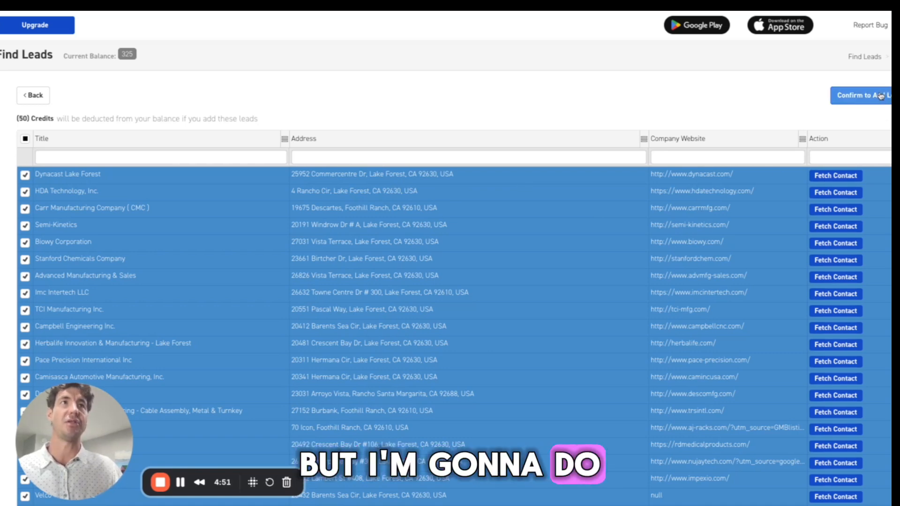
pyautogui.click(881, 97)
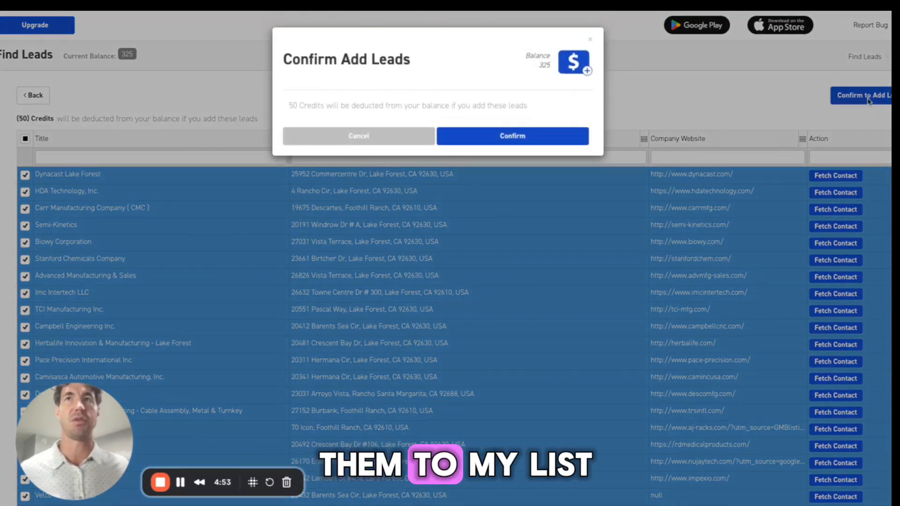
pyautogui.click(557, 136)
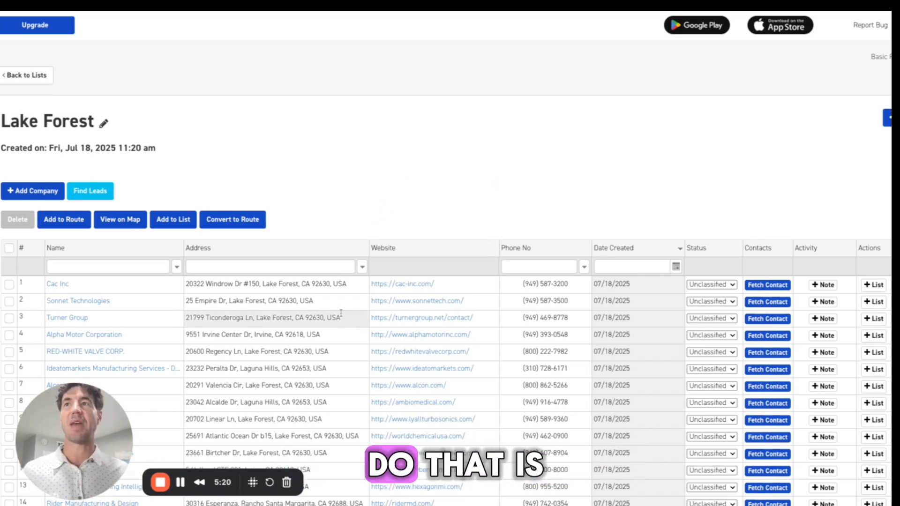
# Fetch contacts for Cac Inc and buy the Plant Manager's contact details
pyautogui.click(56, 284)
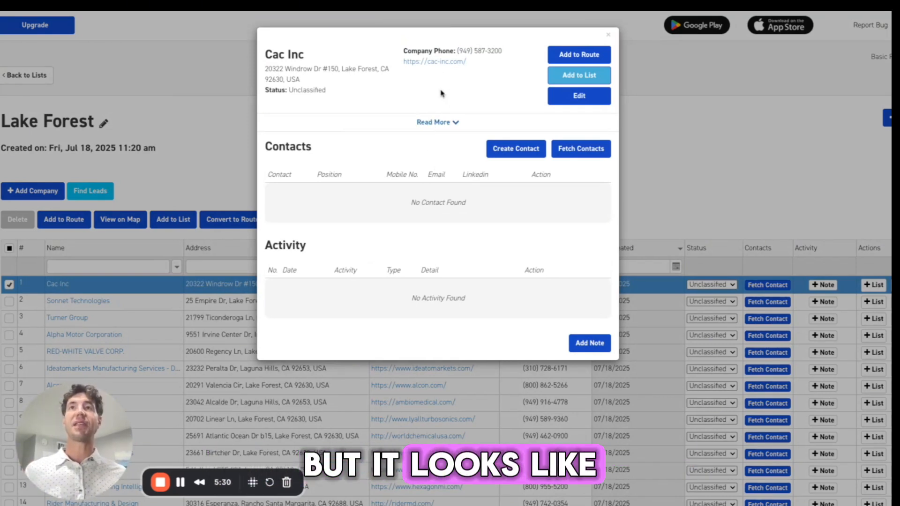
pyautogui.click(572, 152)
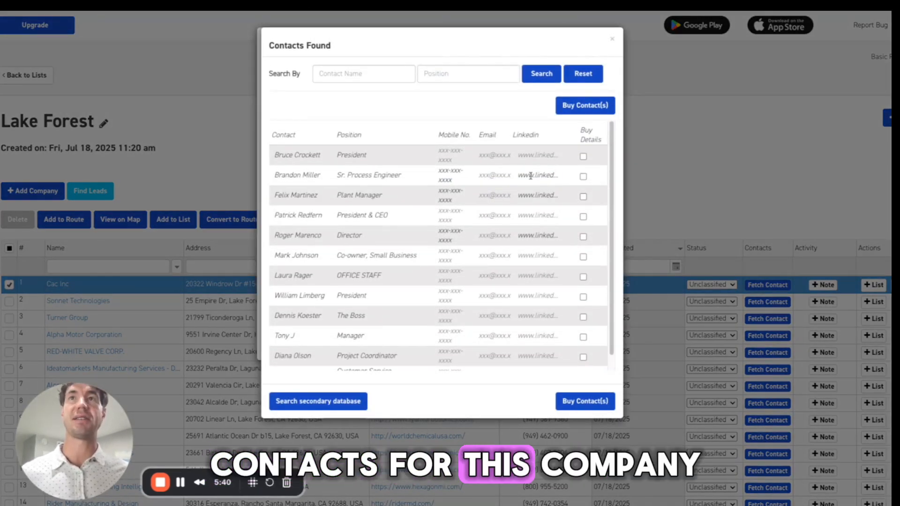
pyautogui.scroll(-1, 527, 215)
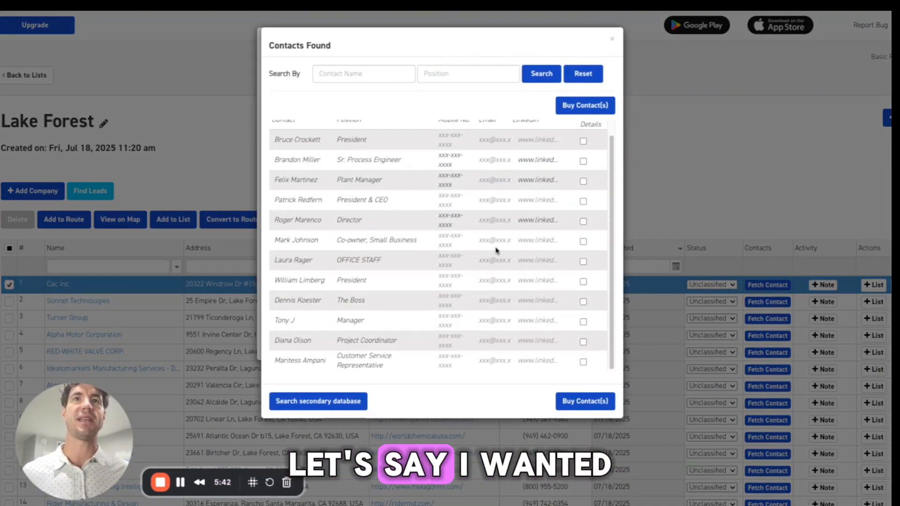
pyautogui.click(584, 181)
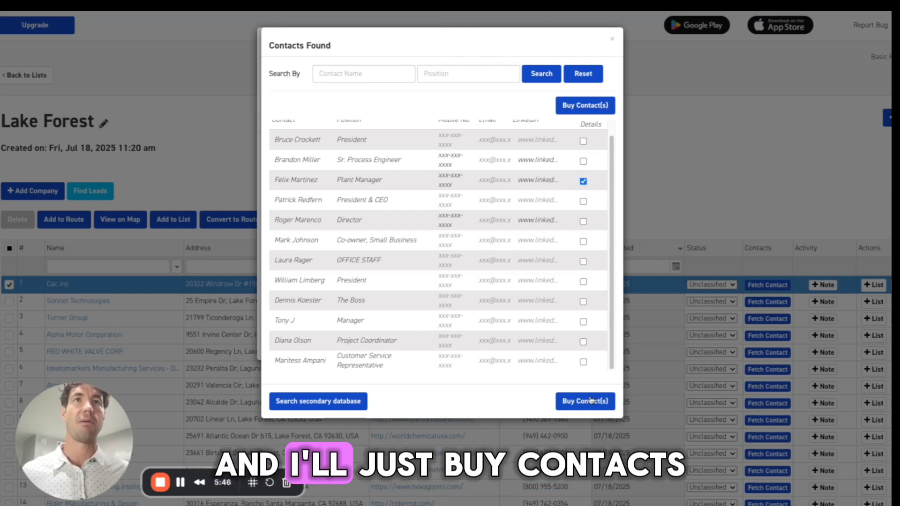
pyautogui.click(601, 408)
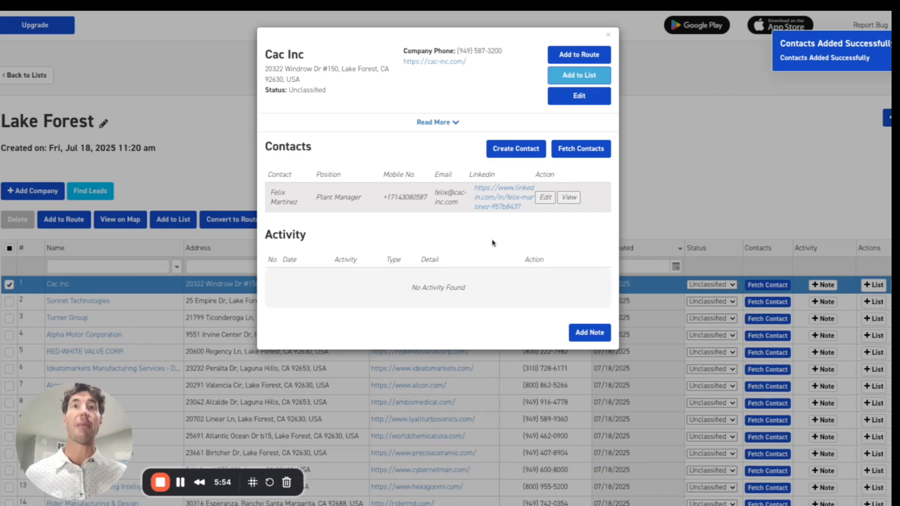
# Open the purchased contact's LinkedIn profile and return to the Cac Inc details
pyautogui.click(499, 197)
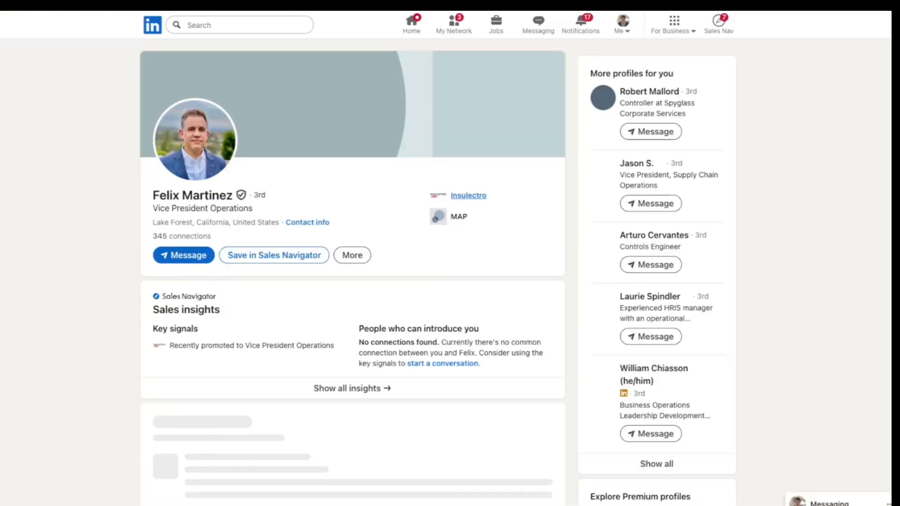
pyautogui.click(257, 9)
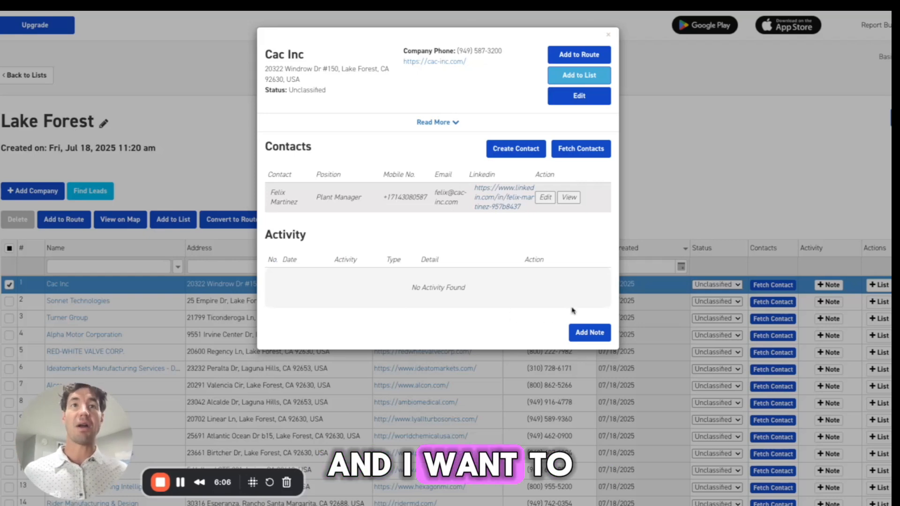
# Add a Call note reading "Pricing requested" to Cac Inc
pyautogui.click(589, 332)
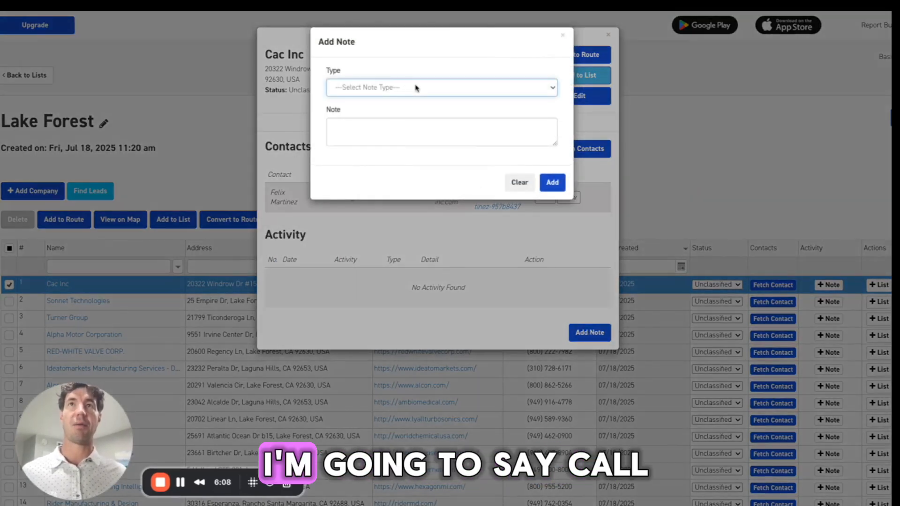
pyautogui.click(416, 86)
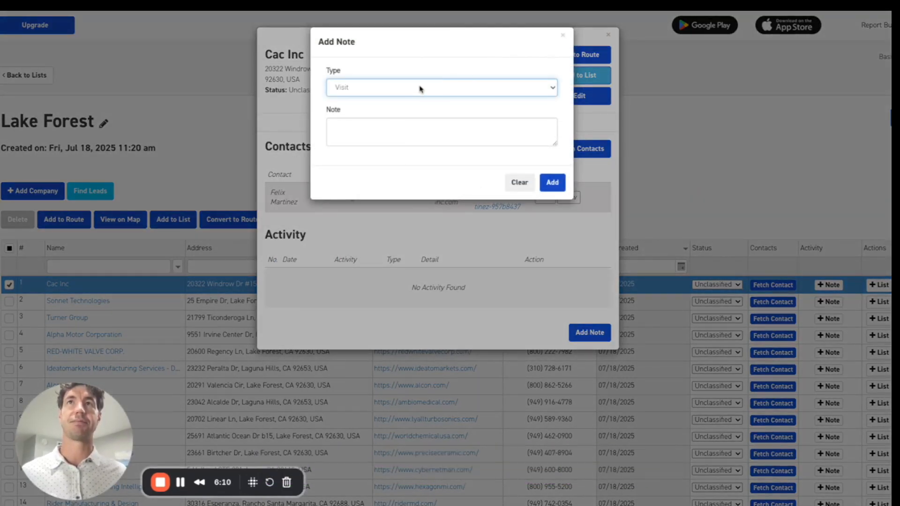
pyautogui.click(420, 89)
pyautogui.click(376, 125)
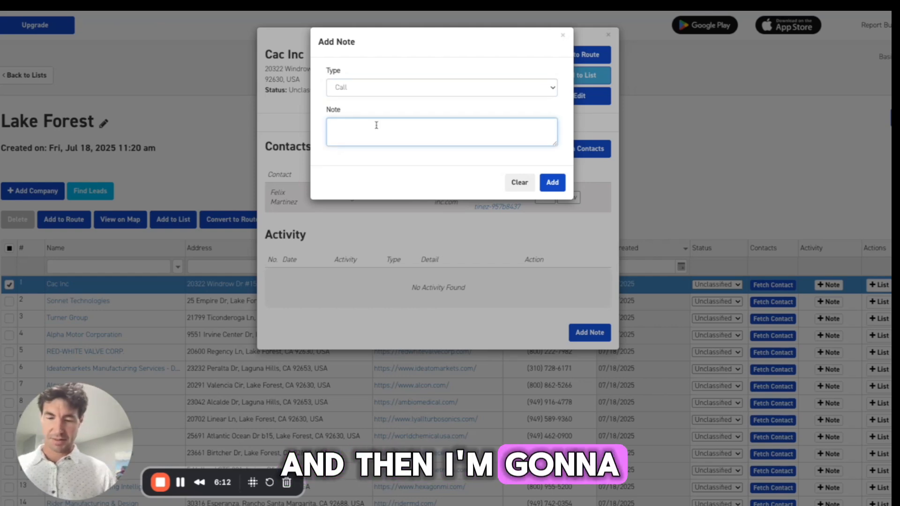
pyautogui.write('Pricing requested')
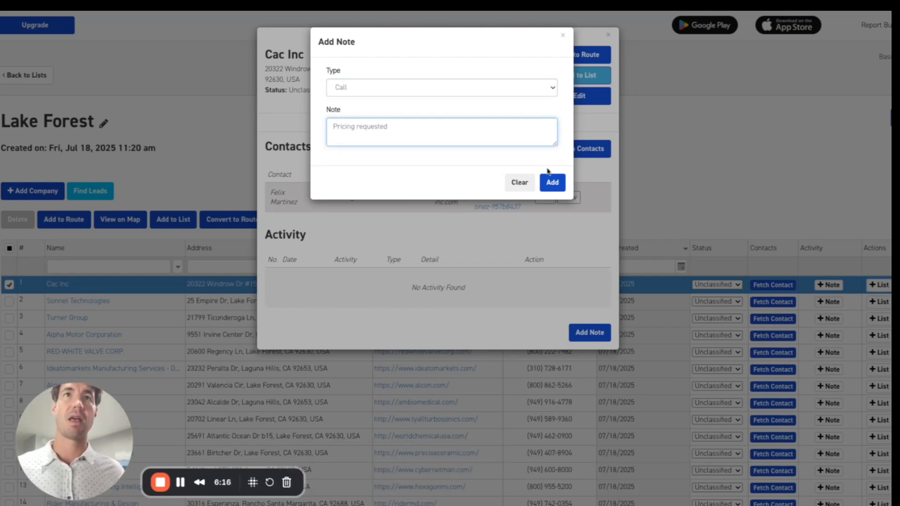
pyautogui.click(549, 184)
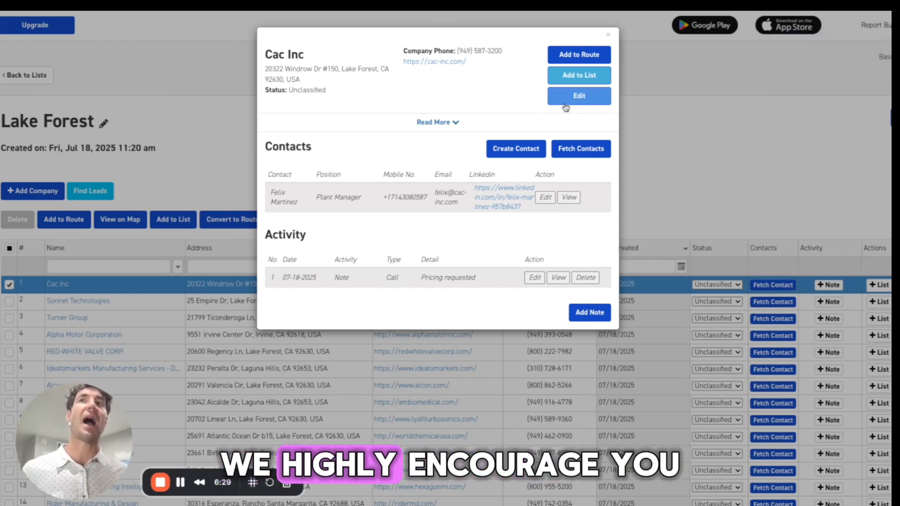
# Set Cac Inc's status to High Priority, save, and close the company details
pyautogui.click(565, 102)
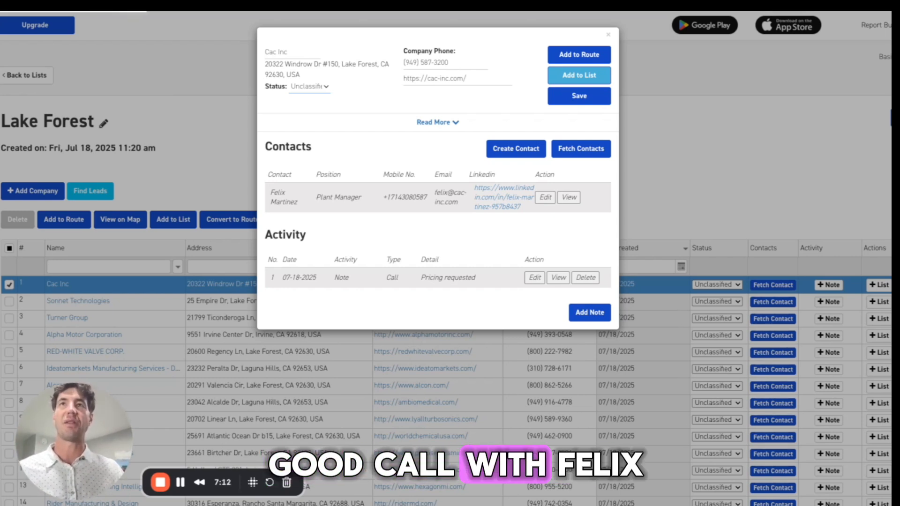
pyautogui.click(310, 87)
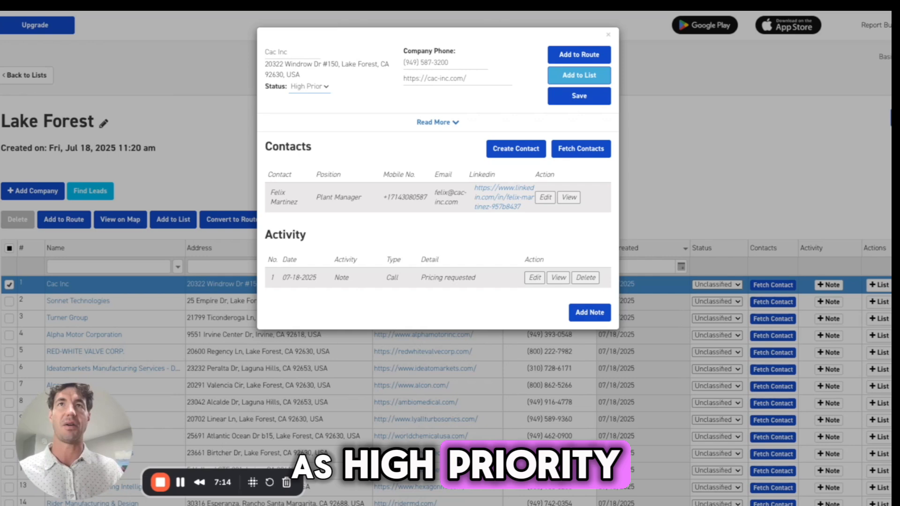
pyautogui.click(579, 95)
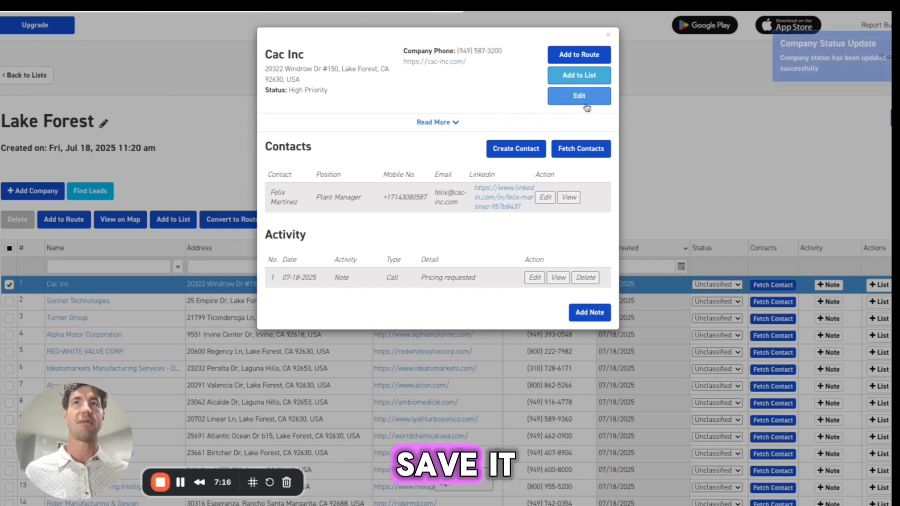
pyautogui.click(608, 35)
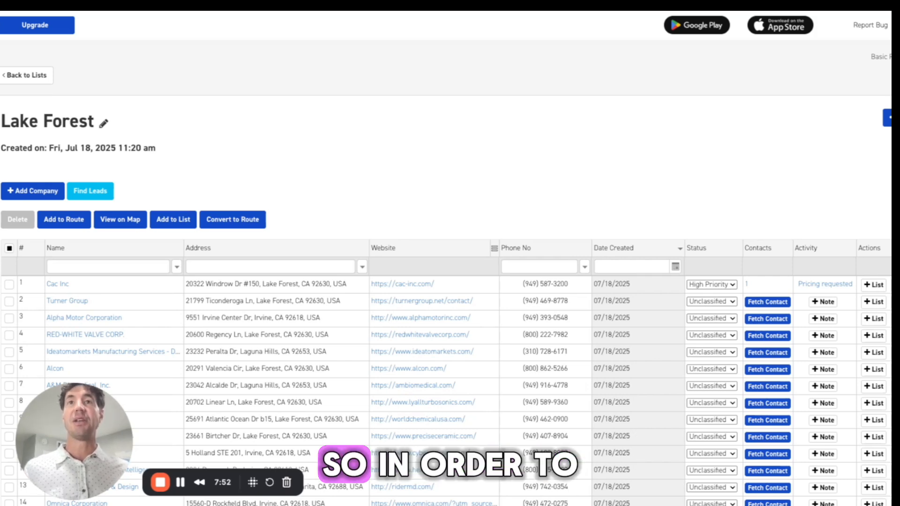
# Convert the list to a route starting at COMTREND-1 and ending at GRANDIS TITANIUM, then view the route
pyautogui.click(232, 221)
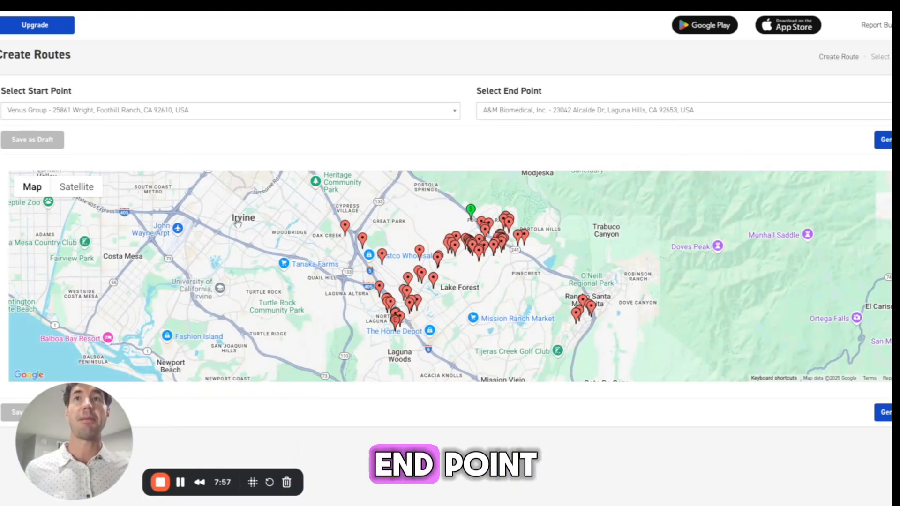
pyautogui.click(343, 232)
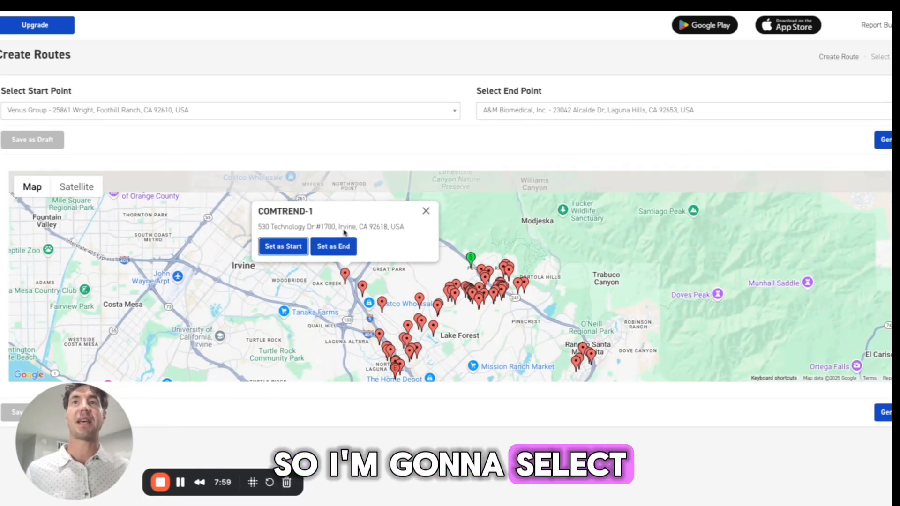
pyautogui.click(283, 247)
pyautogui.click(425, 212)
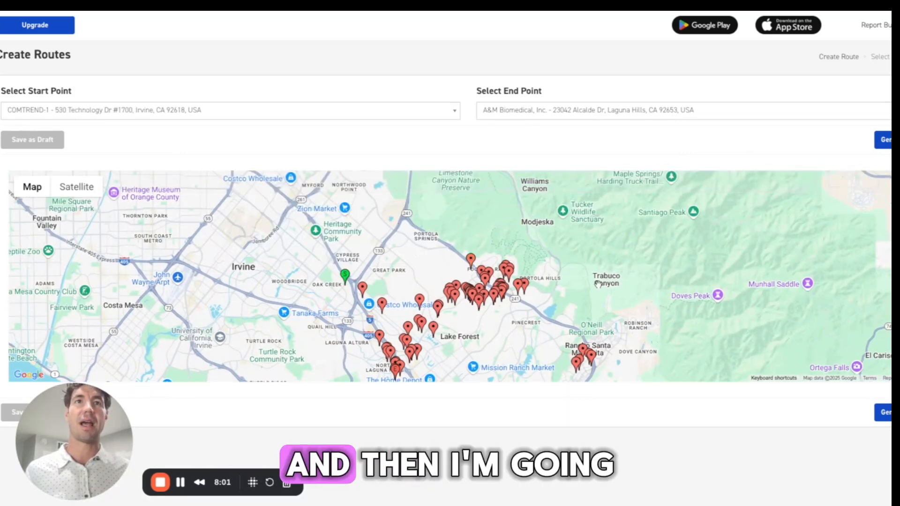
pyautogui.moveTo(598, 284); pyautogui.dragTo(584, 233)
pyautogui.click(564, 311)
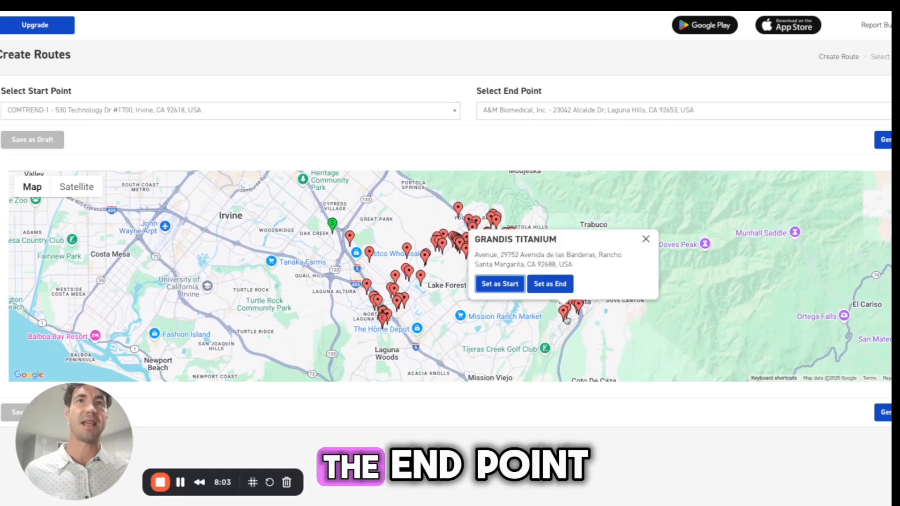
pyautogui.click(568, 292)
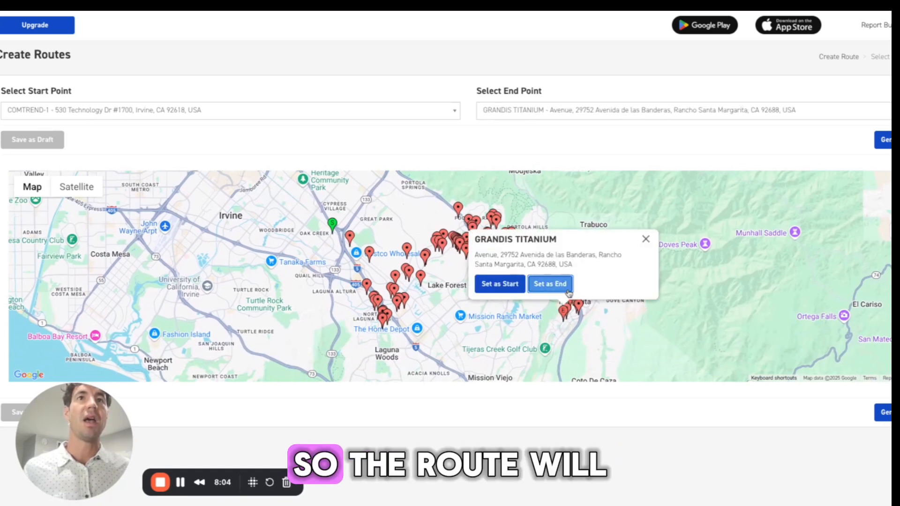
pyautogui.click(646, 239)
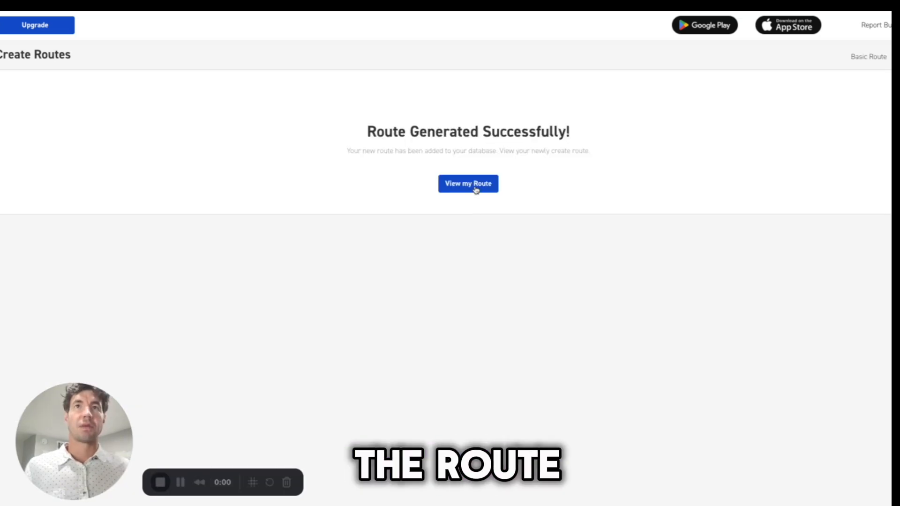
pyautogui.click(473, 189)
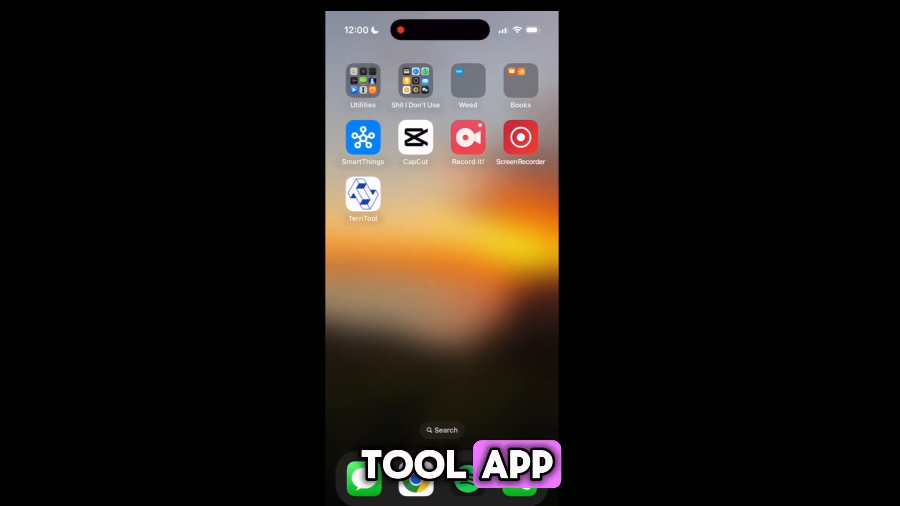
# Switch to the TerriTool mobile app and open Routes
pyautogui.click(363, 194)
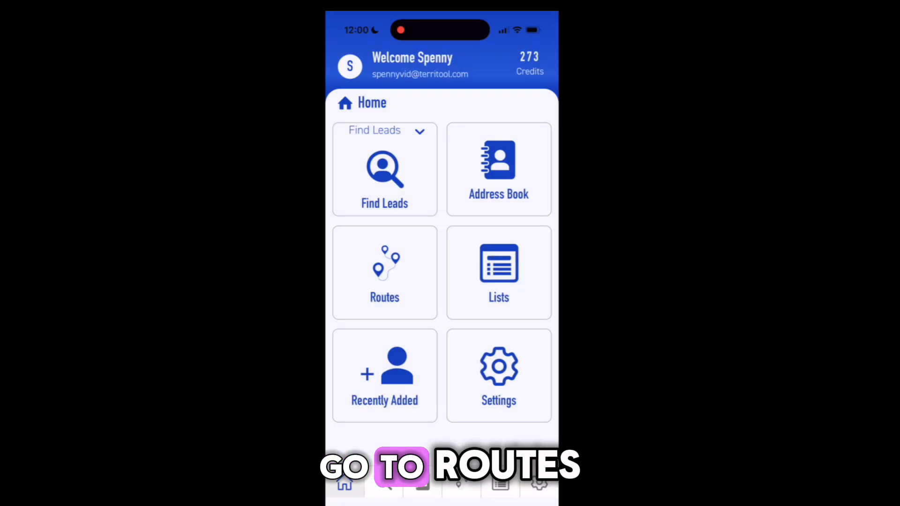
pyautogui.click(384, 273)
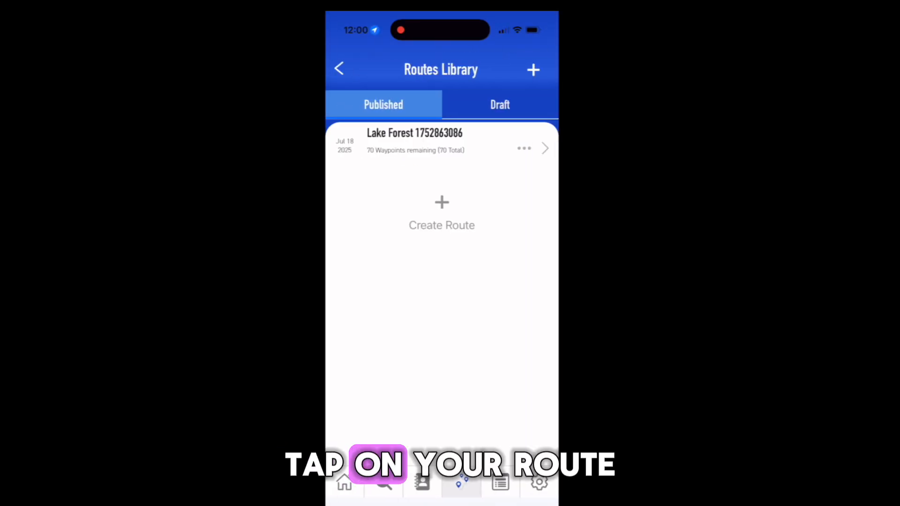
# Open the Lake Forest route in map view and inspect the starting waypoint COMTREND-1
pyautogui.click(421, 140)
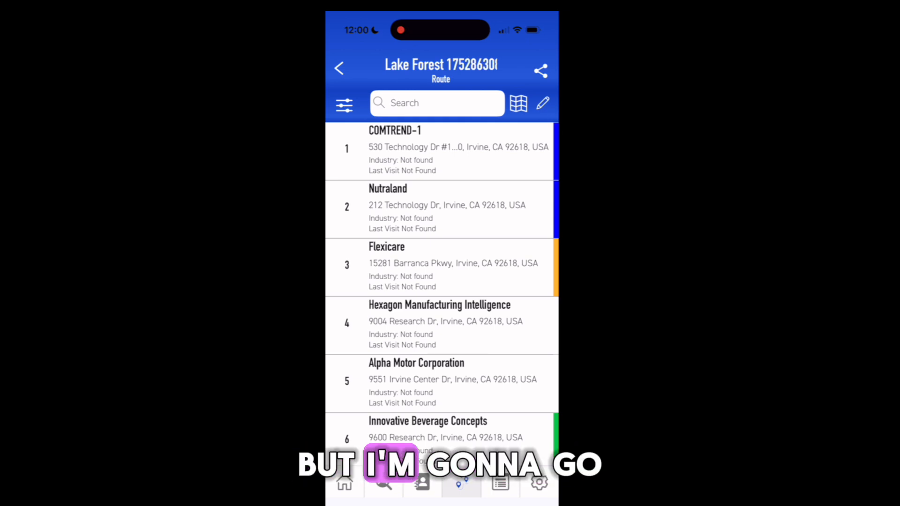
pyautogui.click(518, 103)
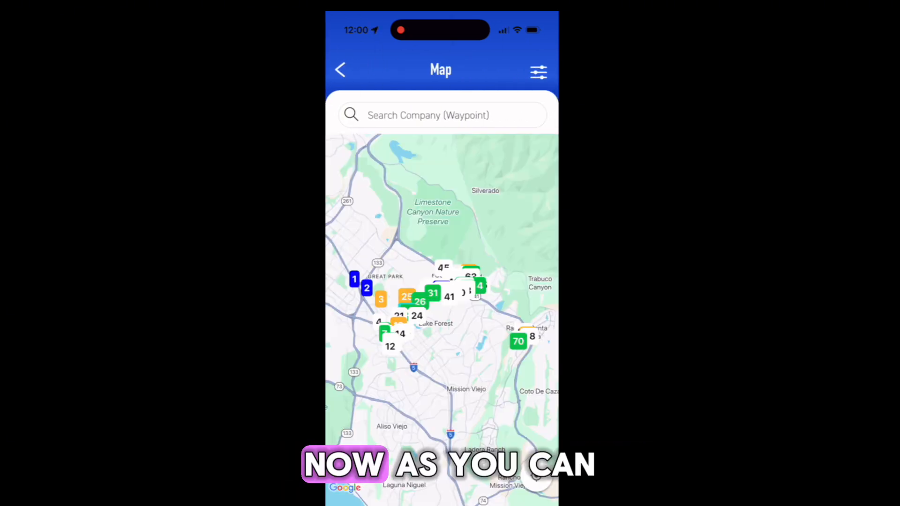
pyautogui.moveTo(422, 319); pyautogui.dragTo(459, 324)
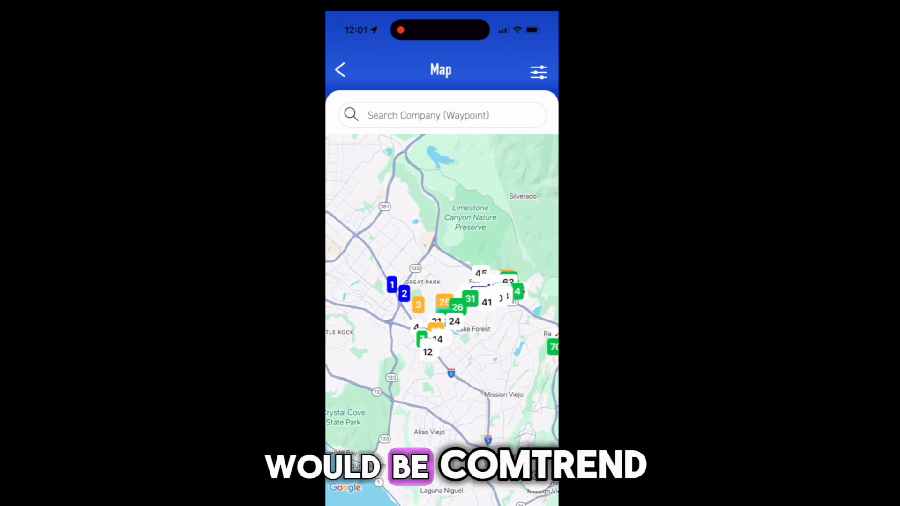
pyautogui.click(392, 285)
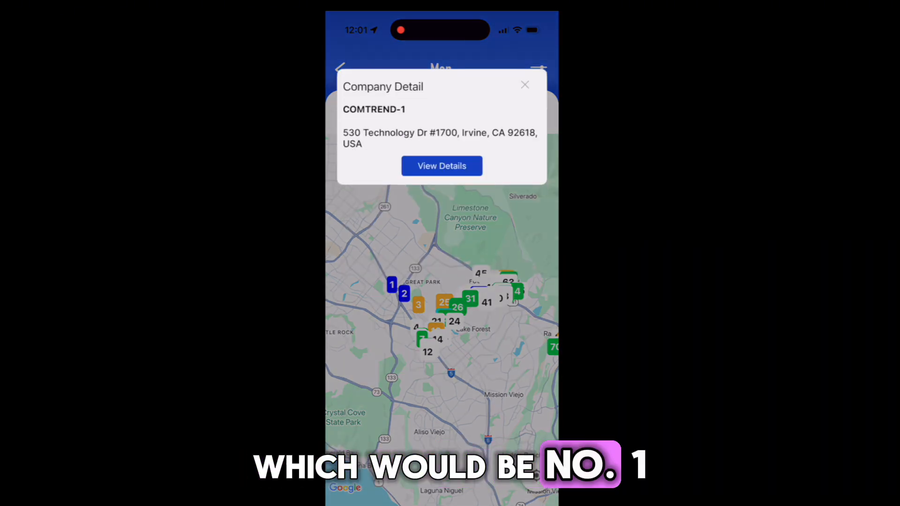
pyautogui.click(525, 85)
# Pan the map to inspect the ending waypoint GRANDIS TITANIUM, then return to the route's waypoint list
pyautogui.moveTo(441, 328); pyautogui.dragTo(422, 289)
pyautogui.moveTo(468, 328); pyautogui.dragTo(417, 322)
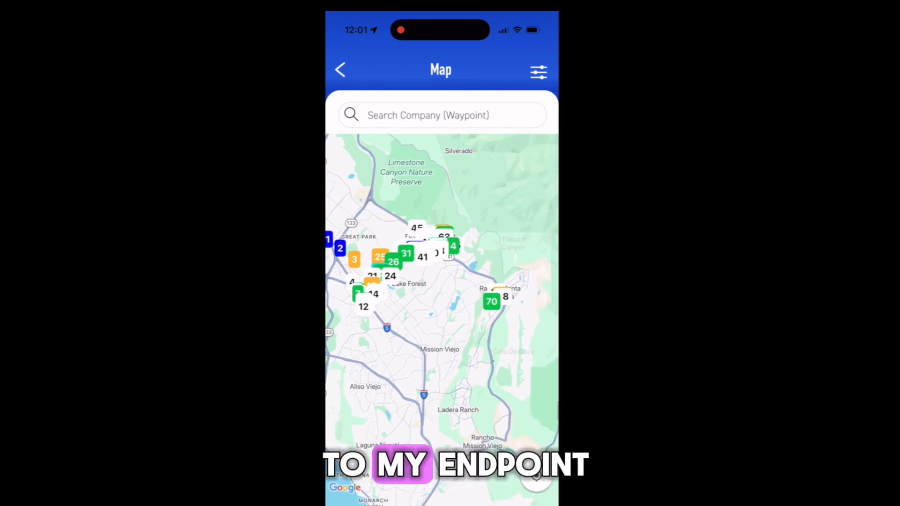
pyautogui.click(483, 302)
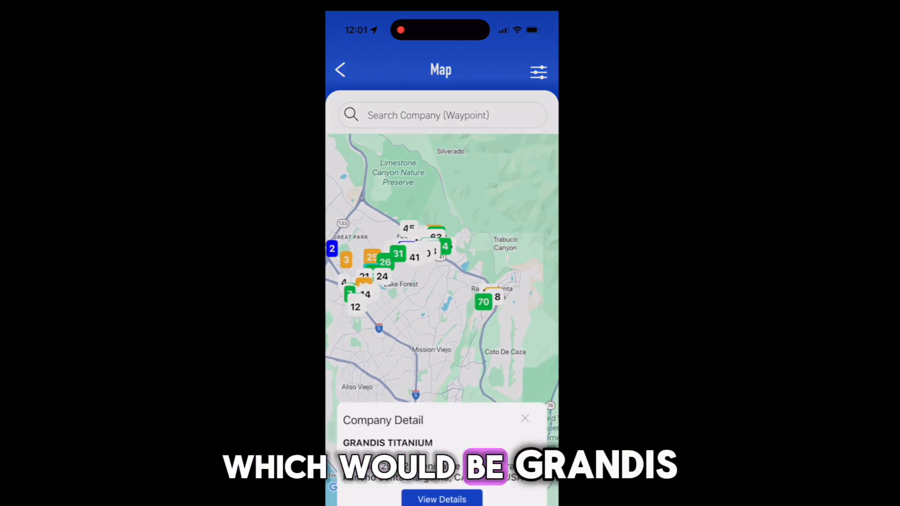
pyautogui.click(525, 85)
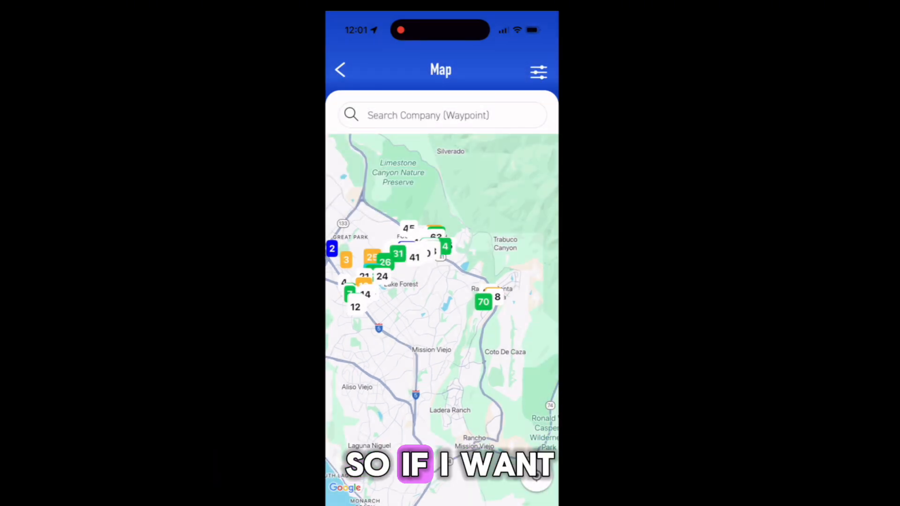
pyautogui.moveTo(445, 305); pyautogui.dragTo(476, 294)
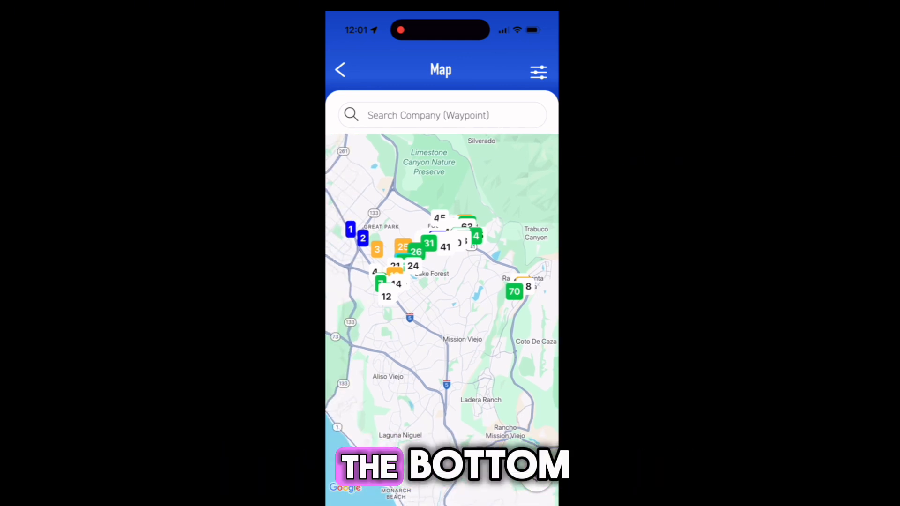
pyautogui.moveTo(338, 187); pyautogui.dragTo(554, 278)
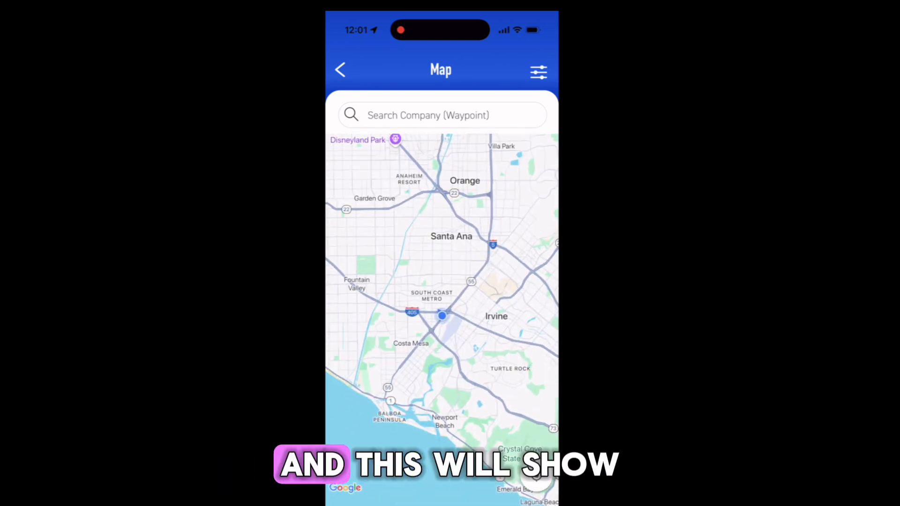
pyautogui.moveTo(469, 304); pyautogui.dragTo(387, 276)
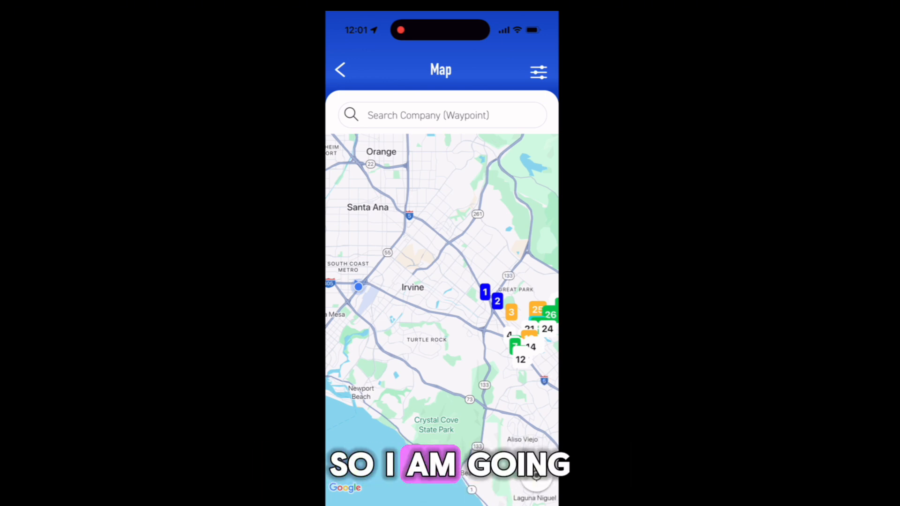
pyautogui.click(339, 70)
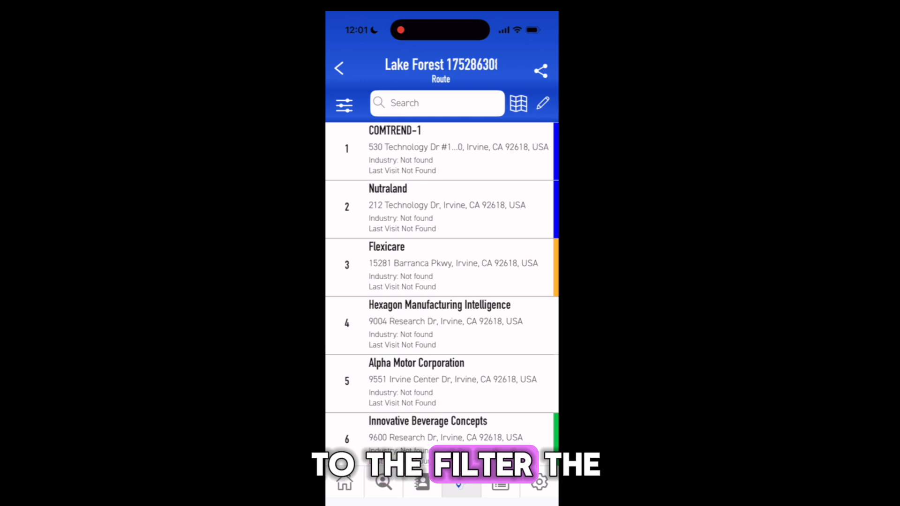
# Filter the route's waypoints by status Active, High Priority and Potential
pyautogui.click(343, 104)
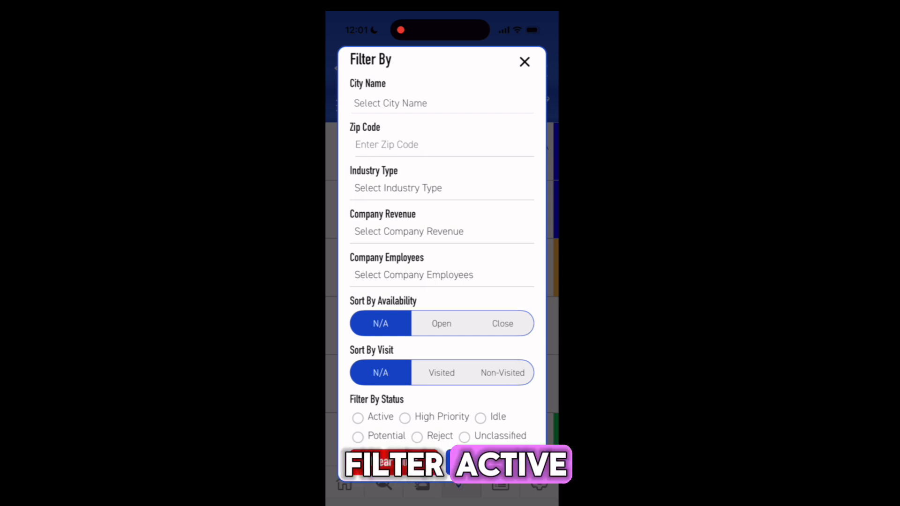
pyautogui.click(358, 418)
pyautogui.click(405, 418)
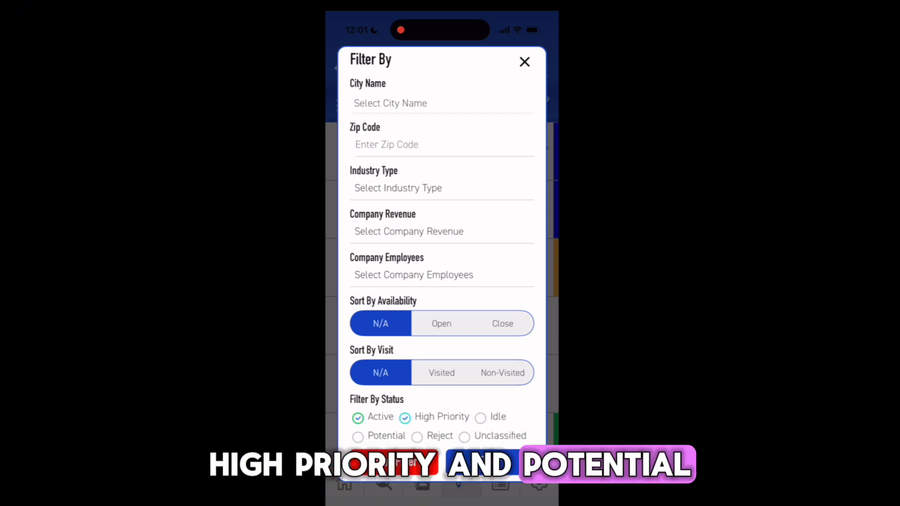
pyautogui.click(358, 437)
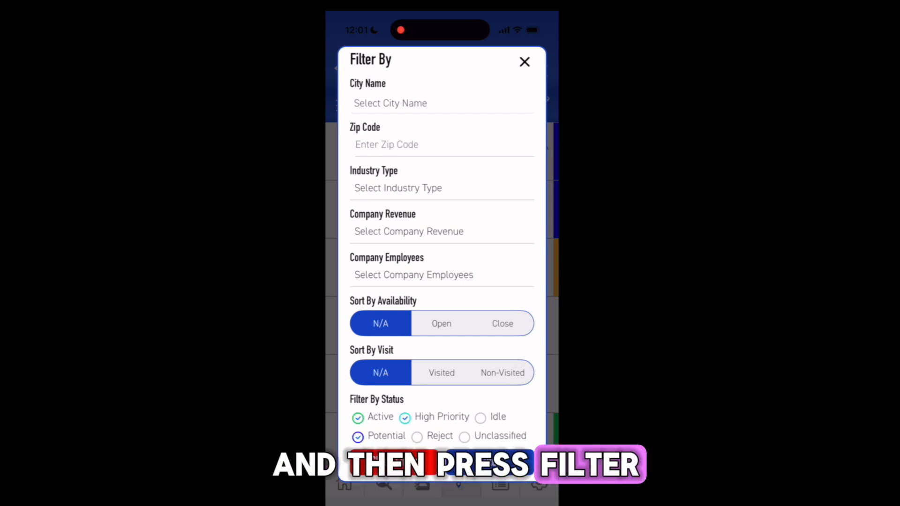
pyautogui.click(489, 463)
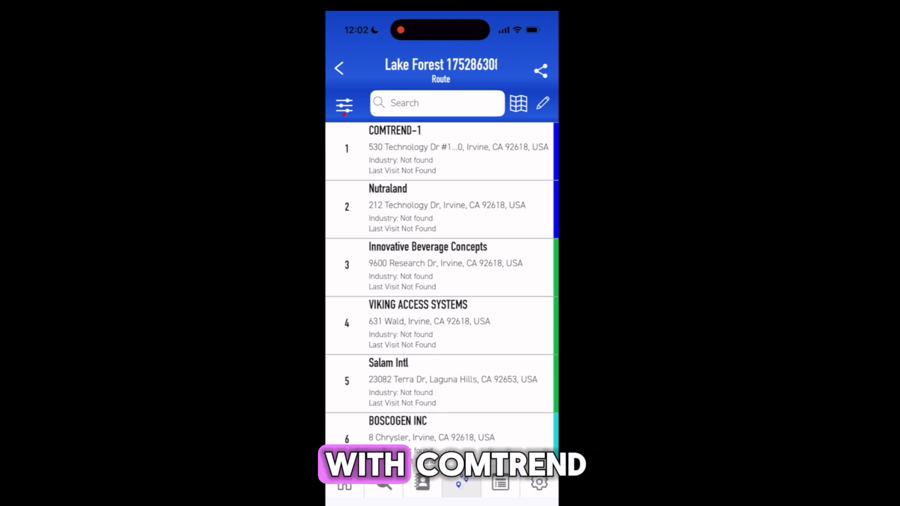
# Open COMTREND-1 and start navigation to it in Waze
pyautogui.click(436, 150)
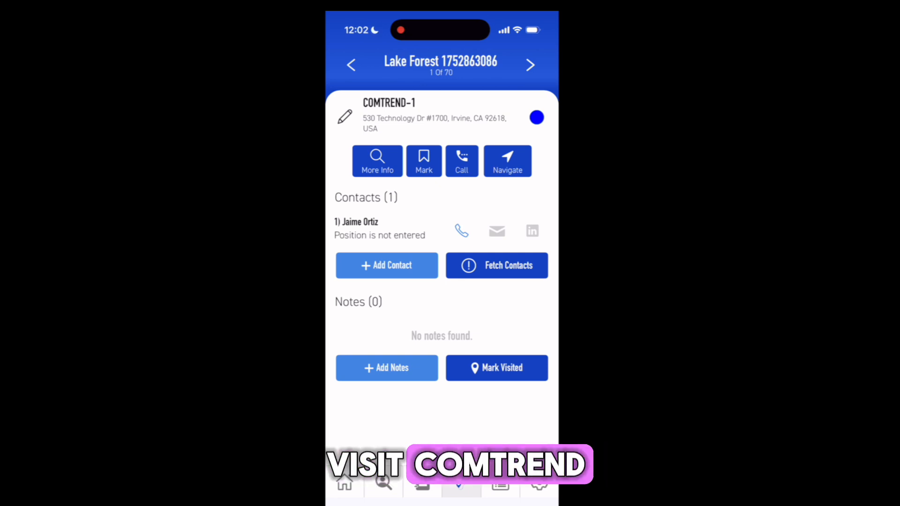
pyautogui.click(507, 161)
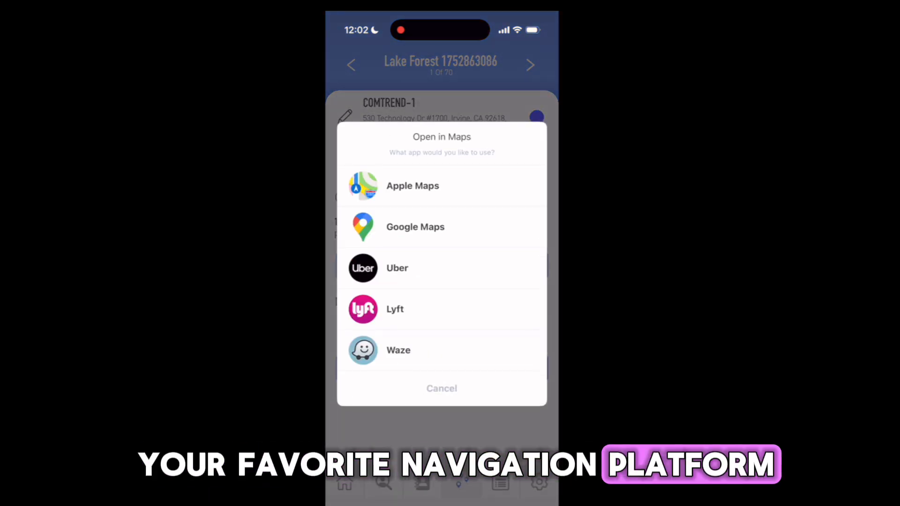
pyautogui.click(398, 350)
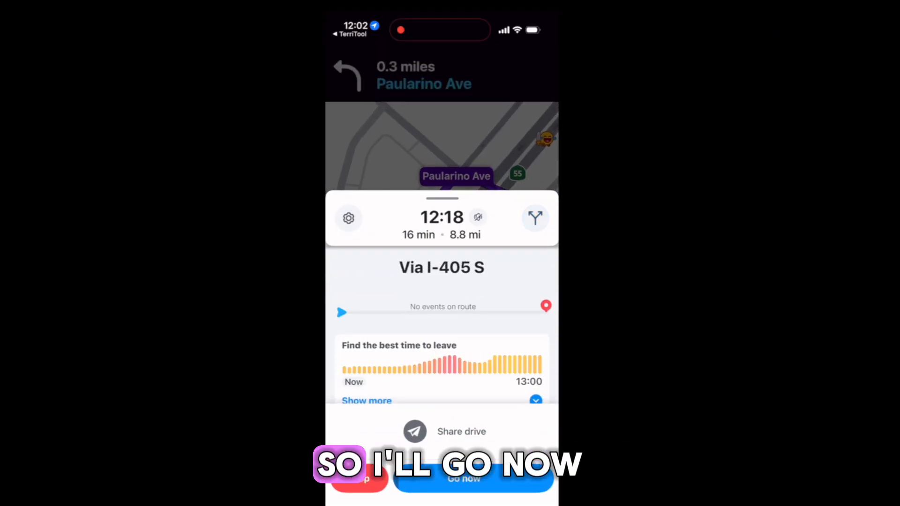
pyautogui.click(474, 481)
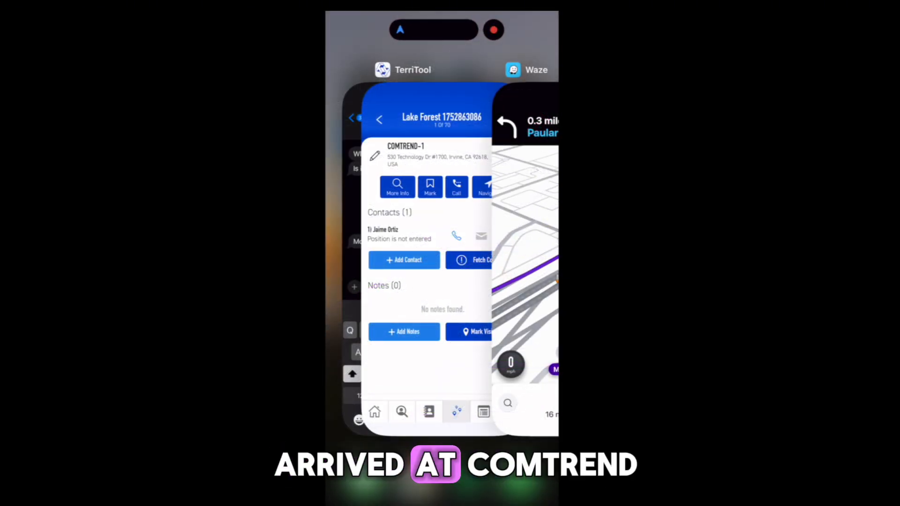
# Switch back to TerriTool, fetch COMTREND-1's contacts and buy the Marketing Manager's contact, then finish
pyautogui.click(436, 263)
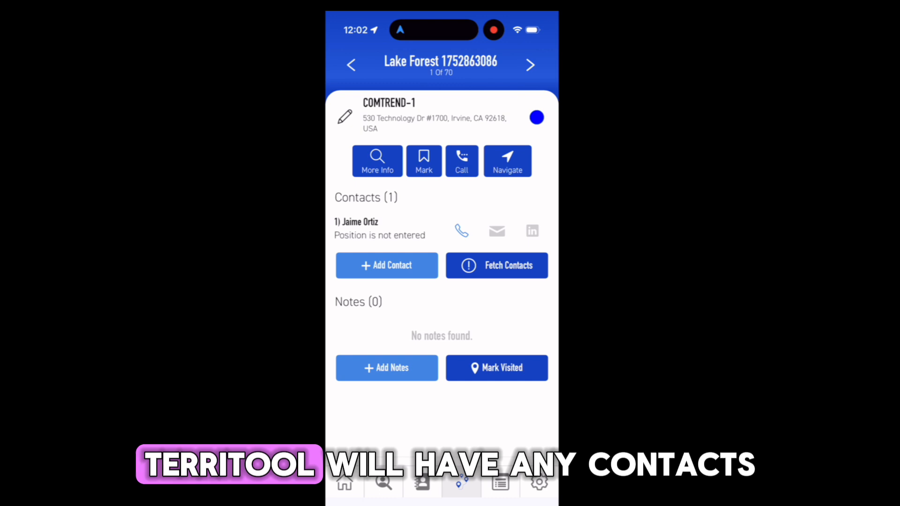
pyautogui.click(496, 265)
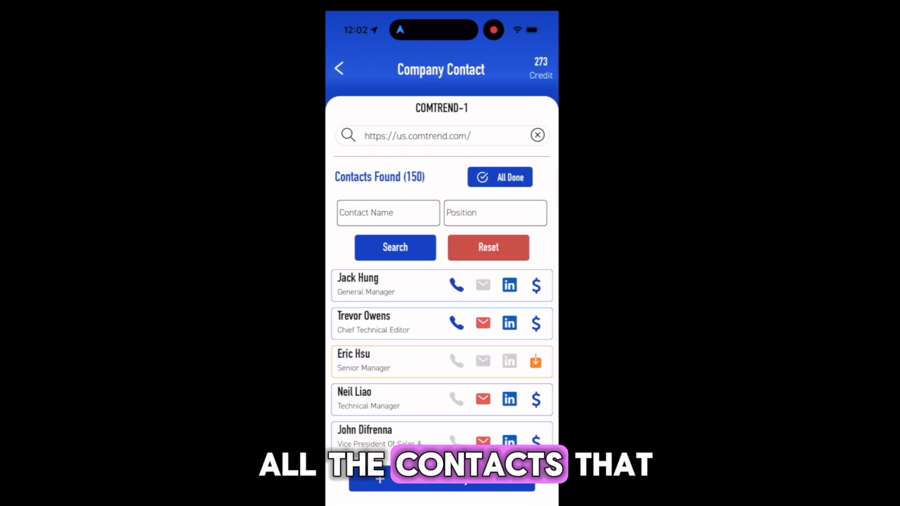
pyautogui.scroll(-3, 442, 360)
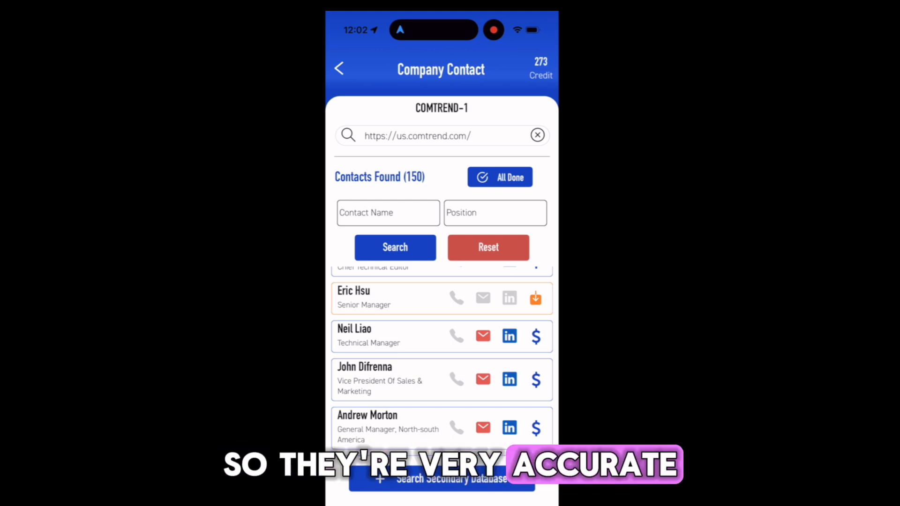
pyautogui.scroll(-4, 441, 356)
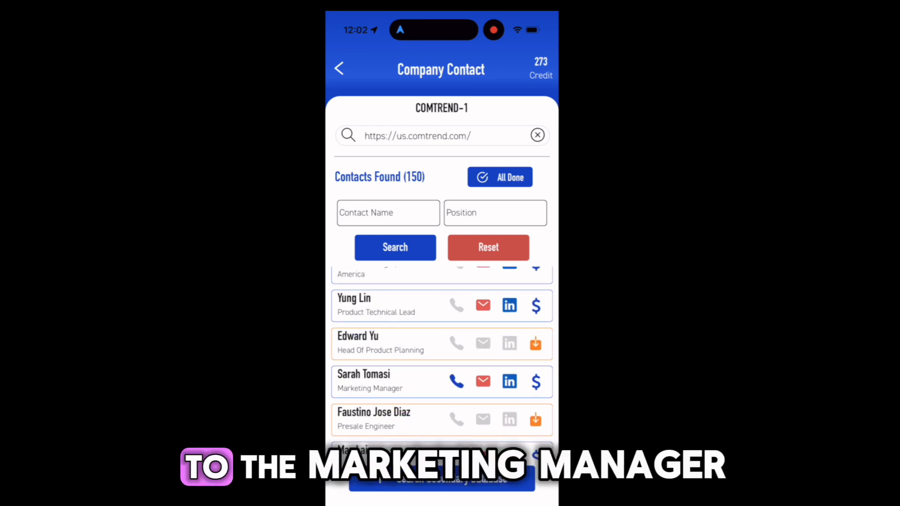
pyautogui.scroll(-1, 441, 356)
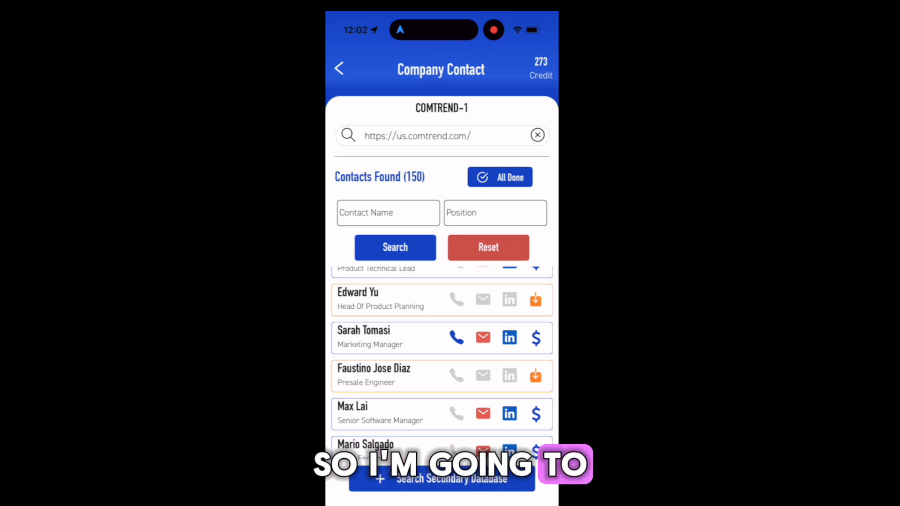
pyautogui.click(535, 337)
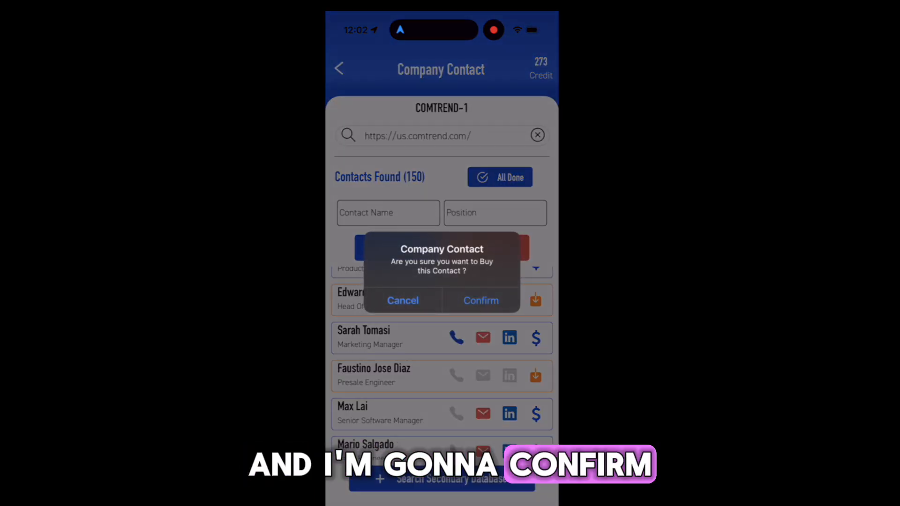
pyautogui.click(480, 300)
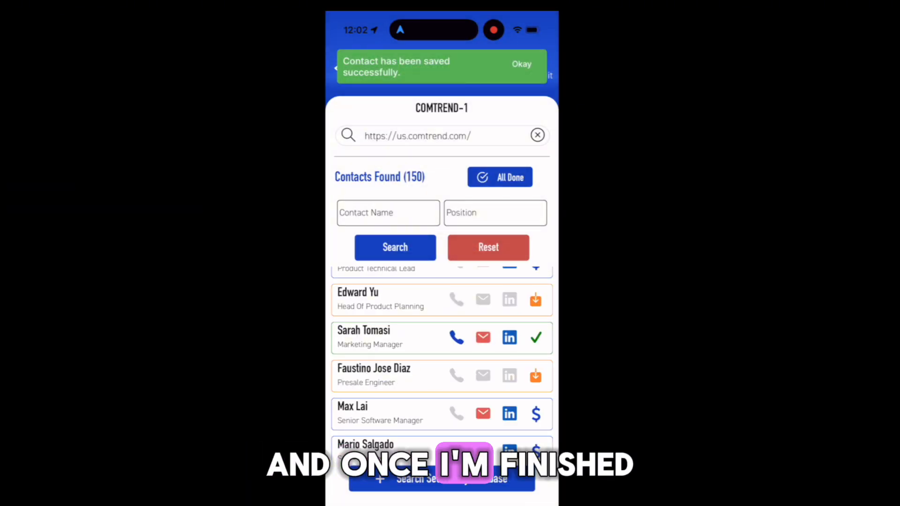
pyautogui.click(500, 177)
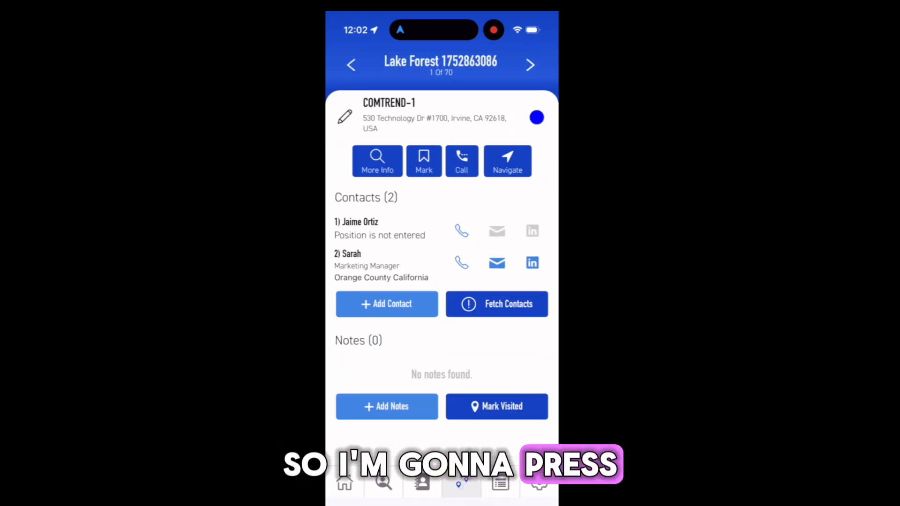
# Open the new contact's LinkedIn profile, then return to the COMTREND-1 waypoint in TerriTool
pyautogui.click(532, 262)
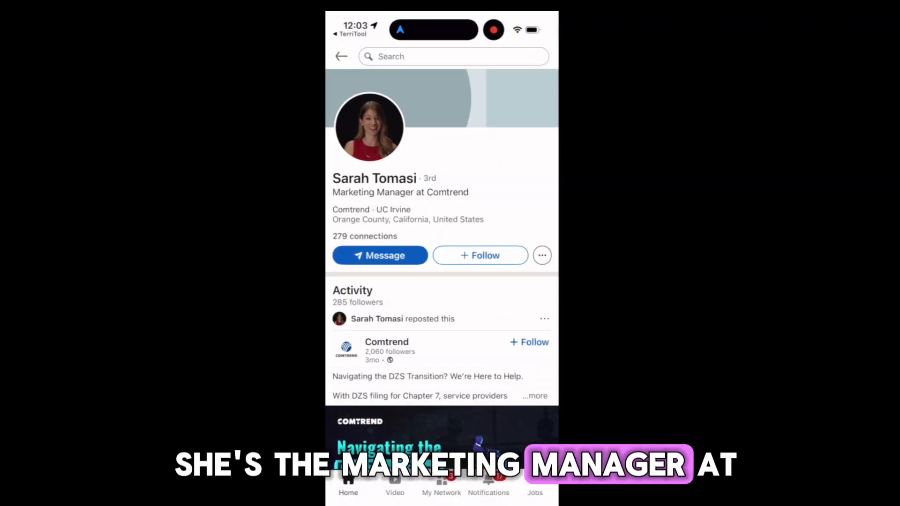
pyautogui.click(341, 56)
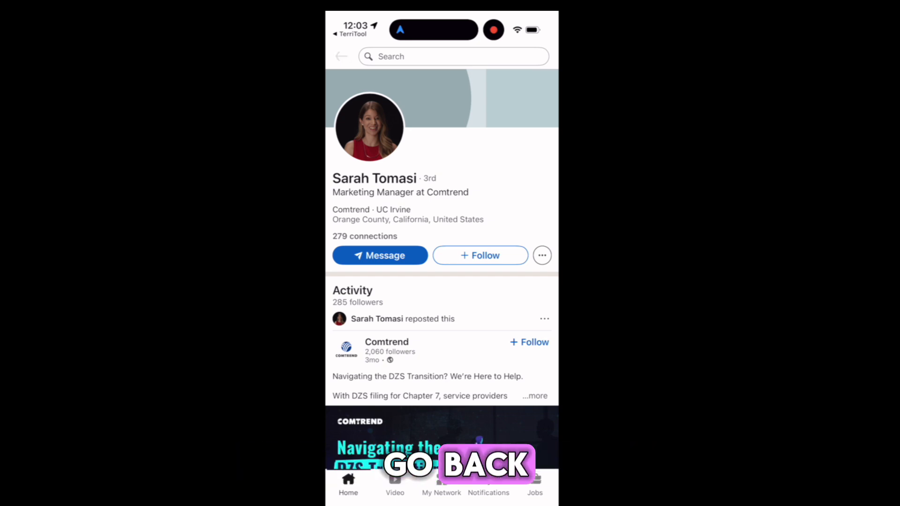
pyautogui.moveTo(441, 502); pyautogui.dragTo(441, 328)
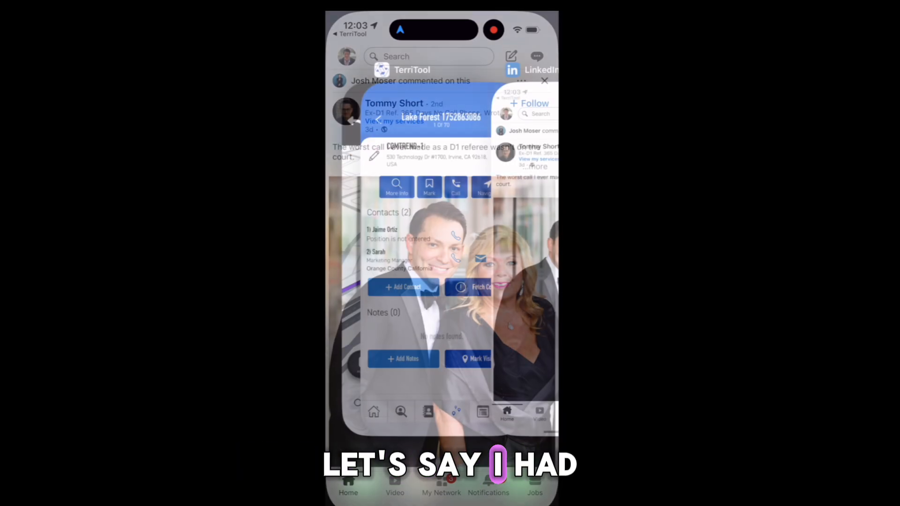
pyautogui.click(425, 253)
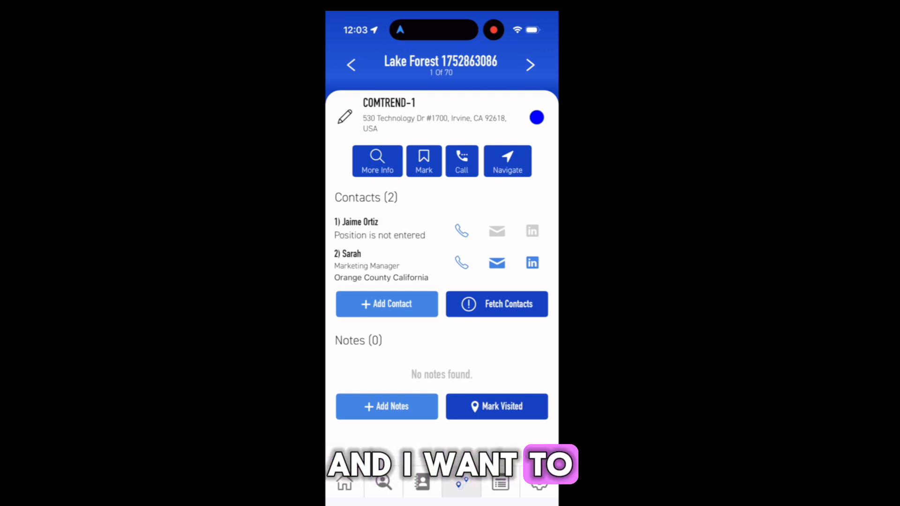
# Add a Meeting note reading "Great call" to COMTREND-1
pyautogui.click(387, 406)
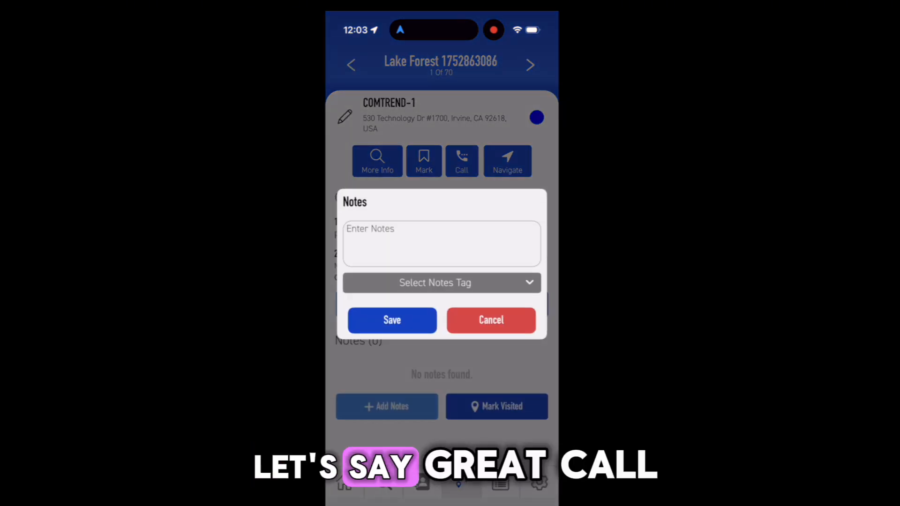
pyautogui.click(441, 240)
pyautogui.write('Great call')
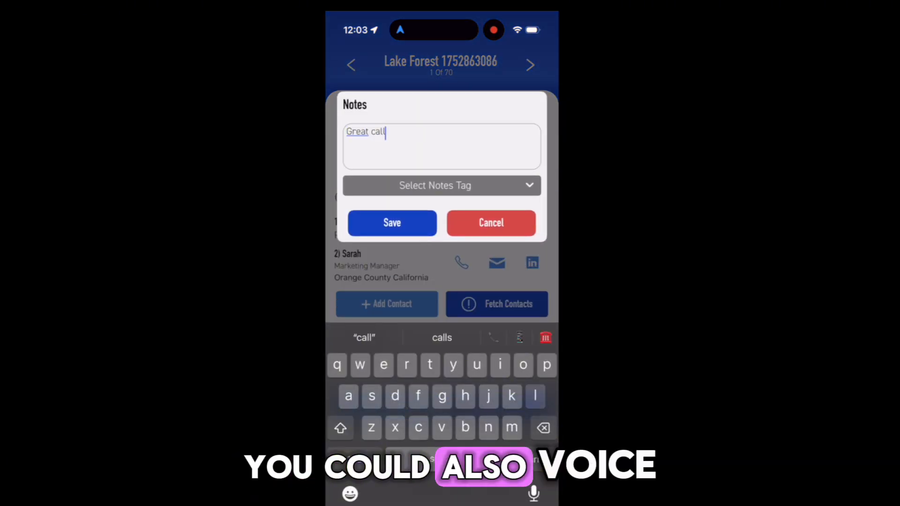
pyautogui.click(442, 185)
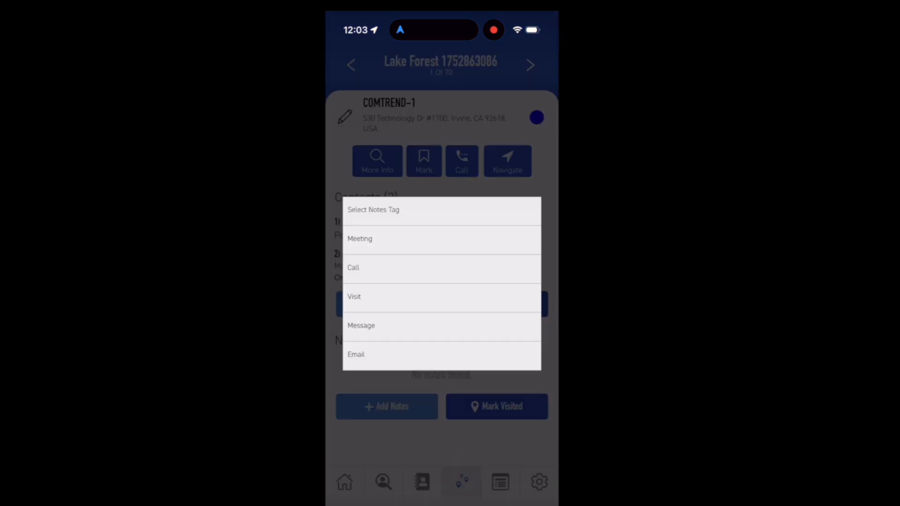
pyautogui.click(360, 239)
pyautogui.click(392, 222)
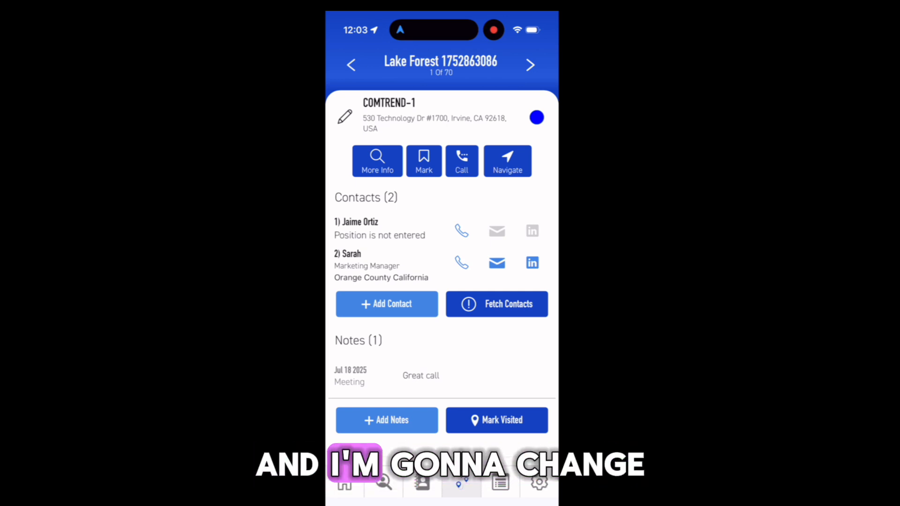
# Set COMTREND-1's status to High Priority, then advance to the next waypoint, Nutraland
pyautogui.click(536, 117)
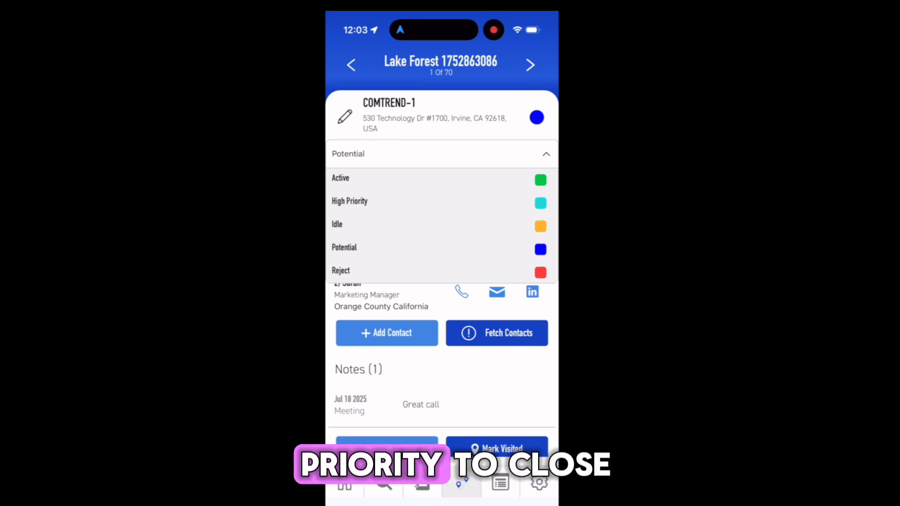
pyautogui.click(349, 201)
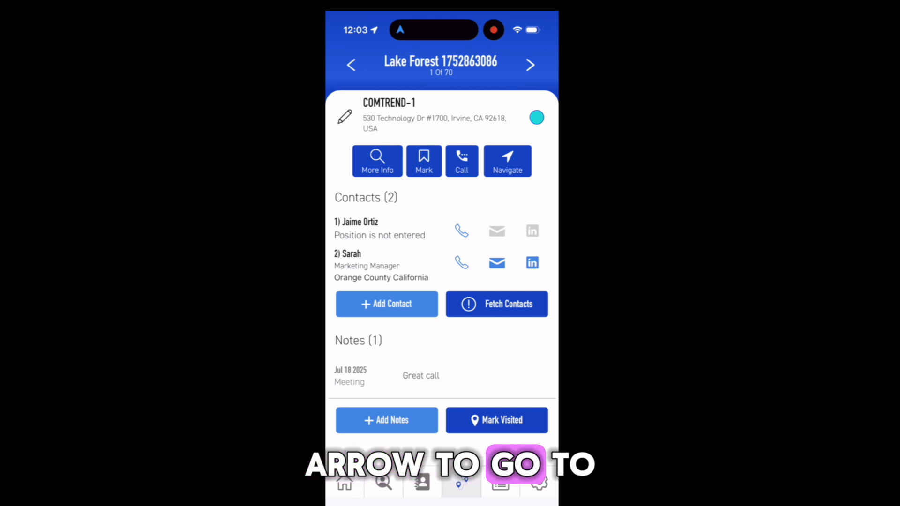
pyautogui.click(530, 65)
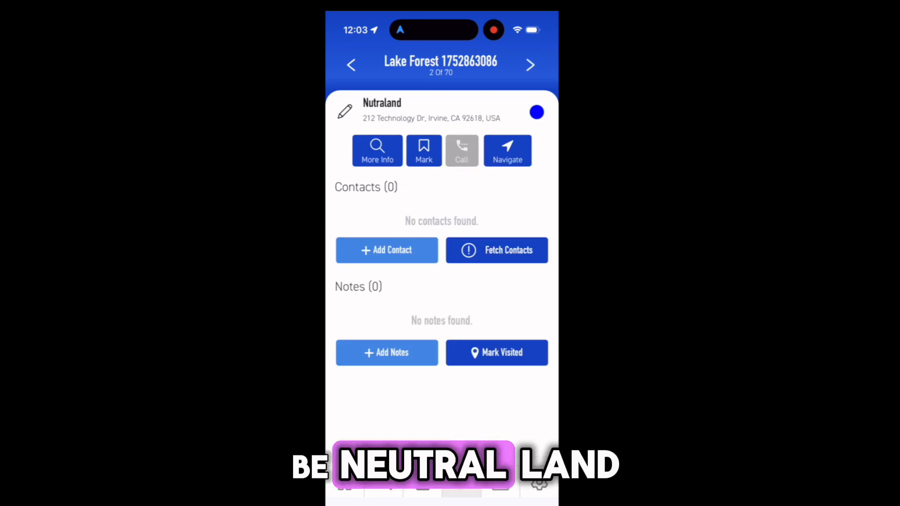
# Start navigation to Nutraland in Waze
pyautogui.click(507, 150)
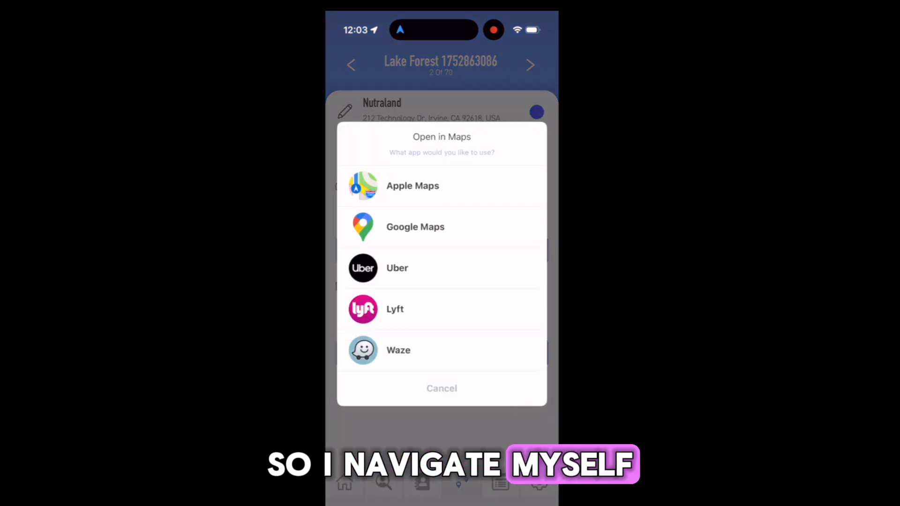
pyautogui.click(398, 350)
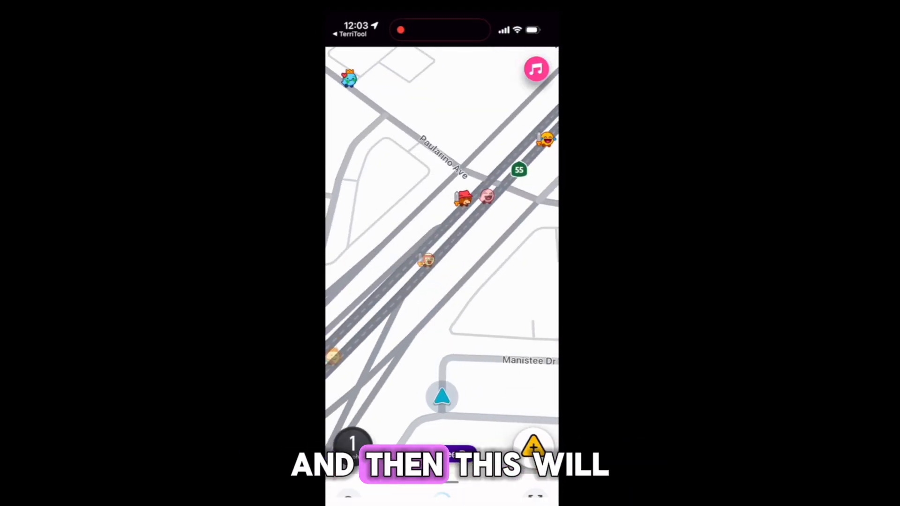
pyautogui.click(472, 479)
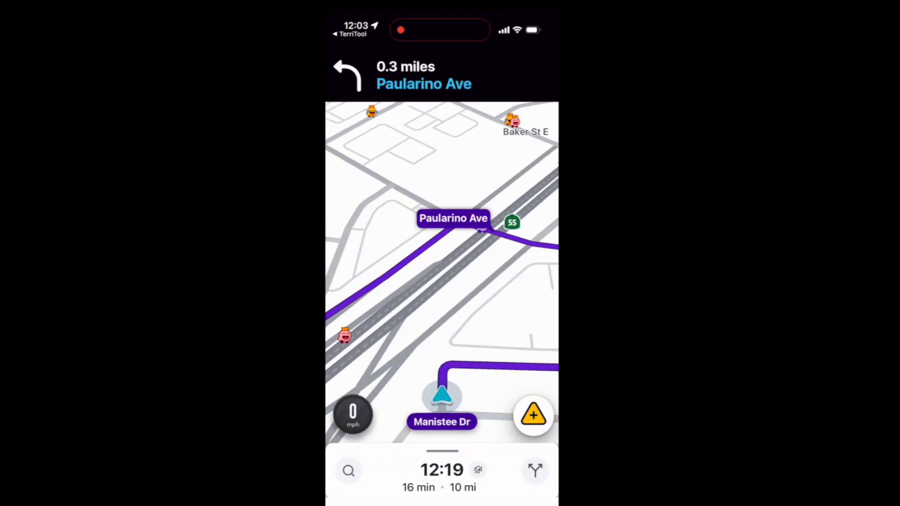
# Switch back to TerriTool and fetch contacts for Nutraland
pyautogui.moveTo(441, 502); pyautogui.dragTo(441, 328)
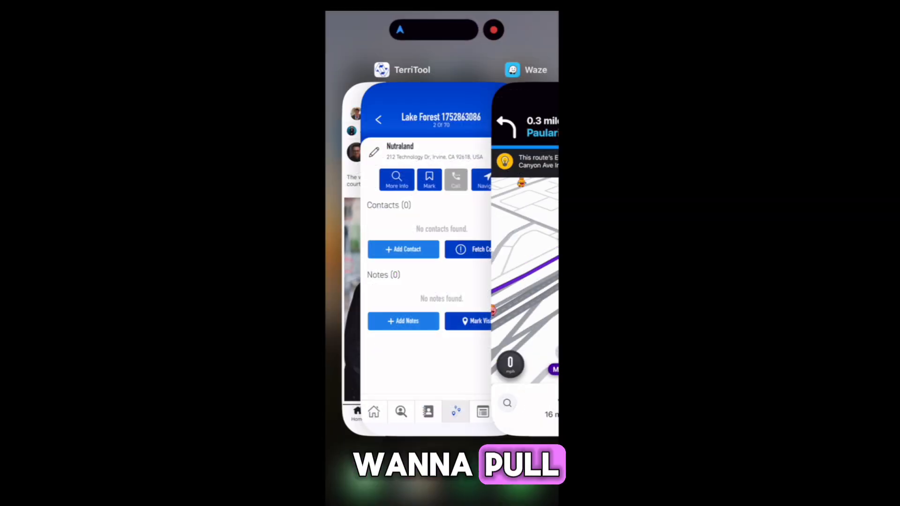
pyautogui.click(426, 263)
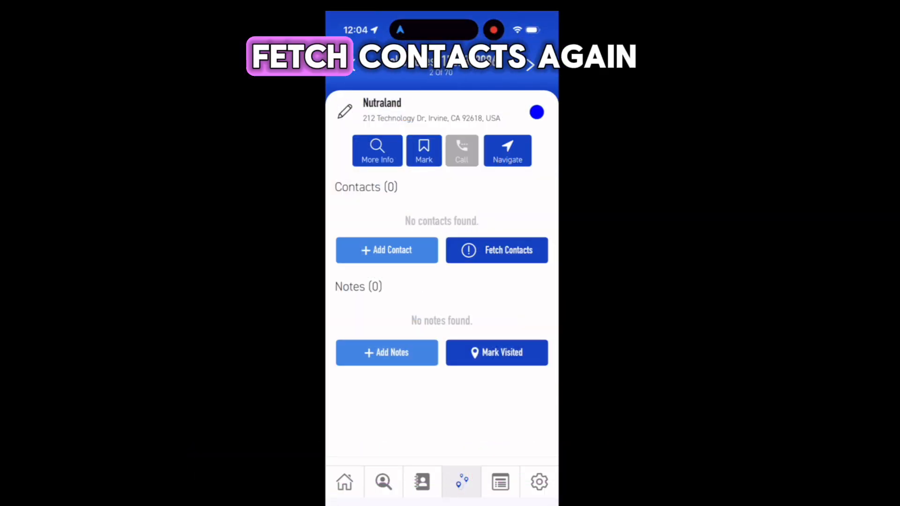
pyautogui.click(497, 250)
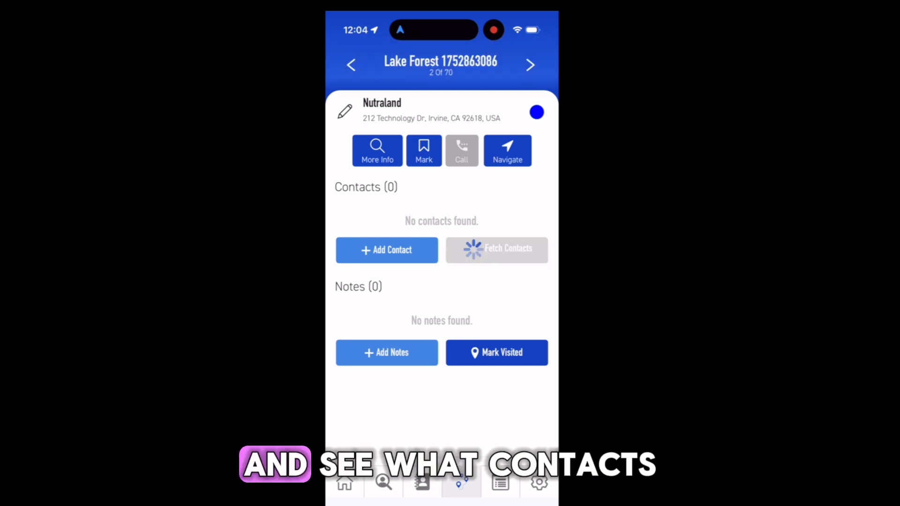